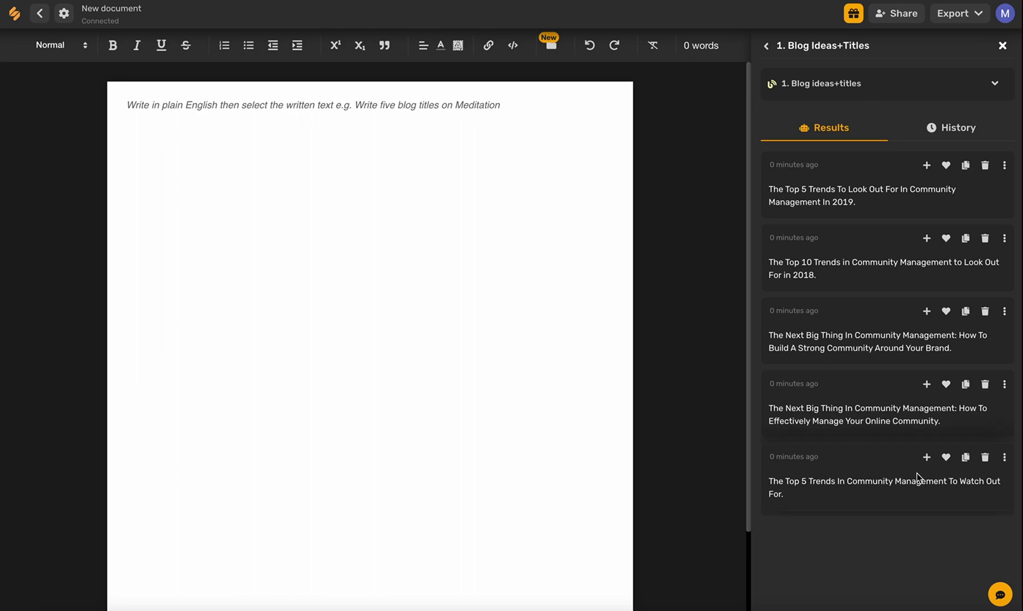
- Insert the last suggested title 'The Top 5 Trends In Community Management To Watch Out For.' into the document
left_click(926, 458)
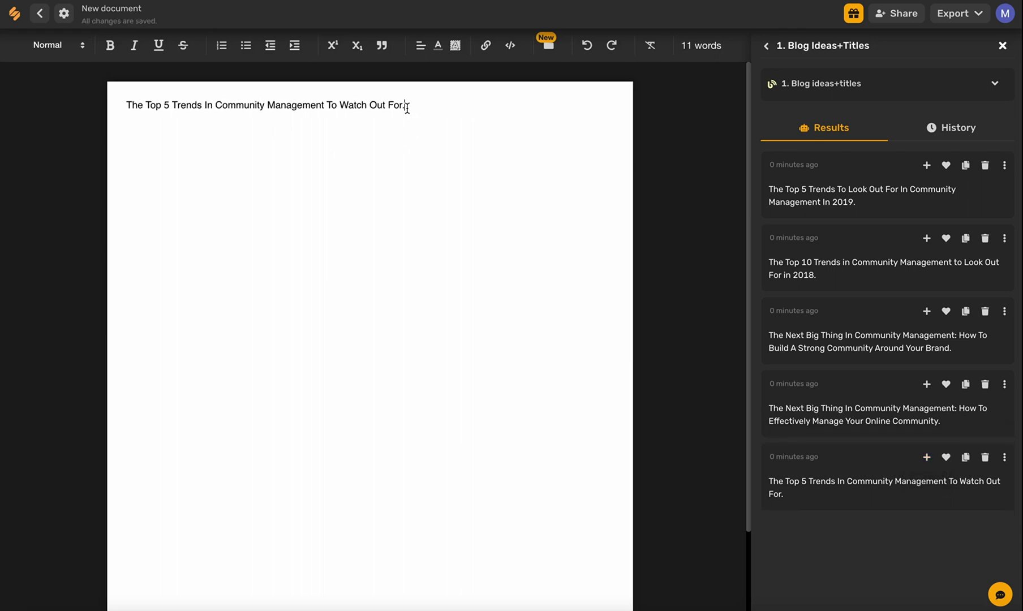
- Run the Blog outline template with the title as Blog Topic, producing two five-point outlines
left_click(946, 91)
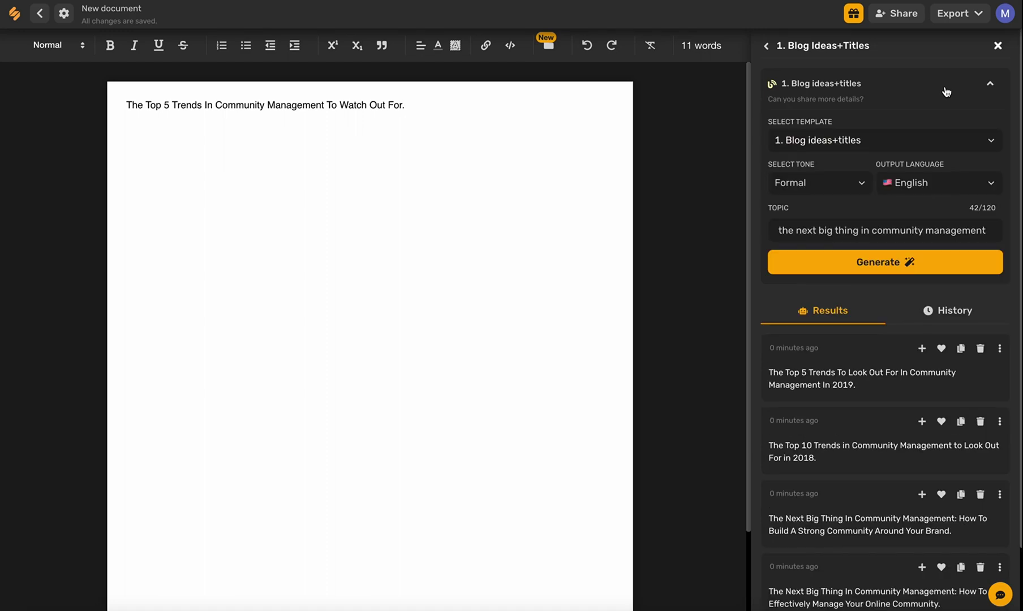
left_click(932, 142)
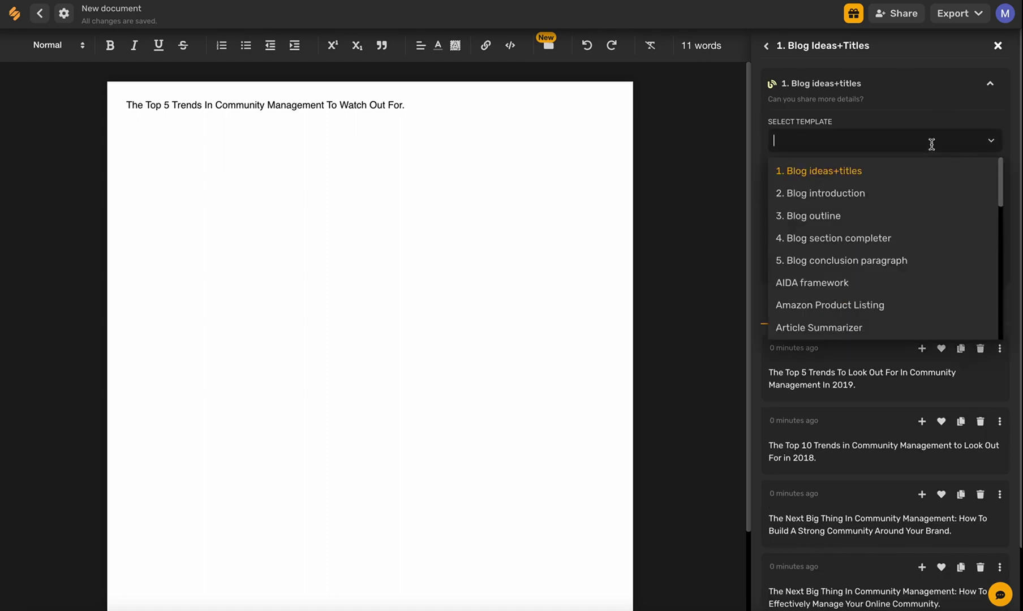
left_click(851, 211)
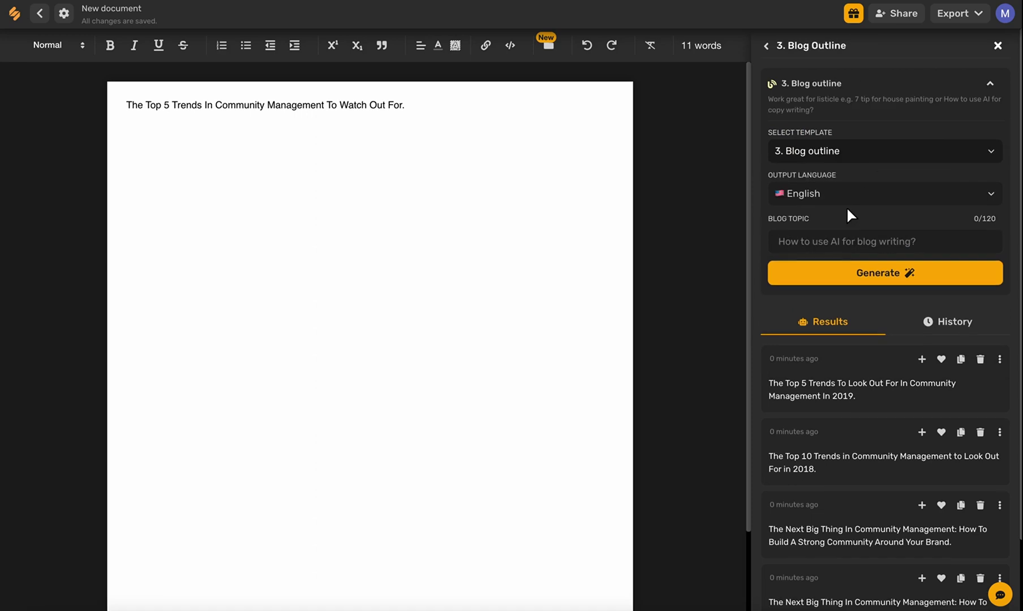
triple_click(377, 104)
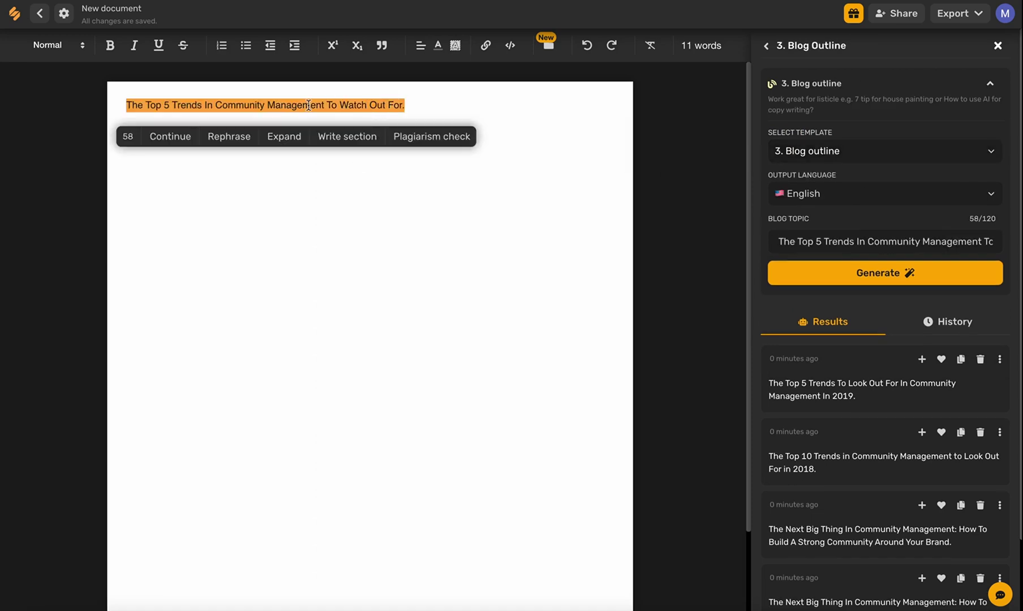
left_click(884, 277)
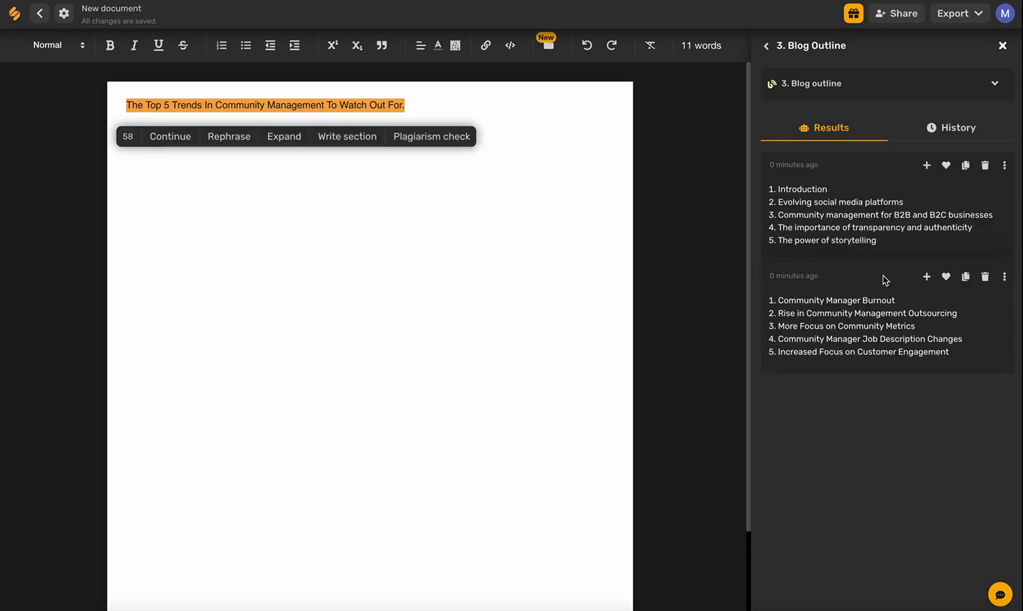
left_click(142, 157)
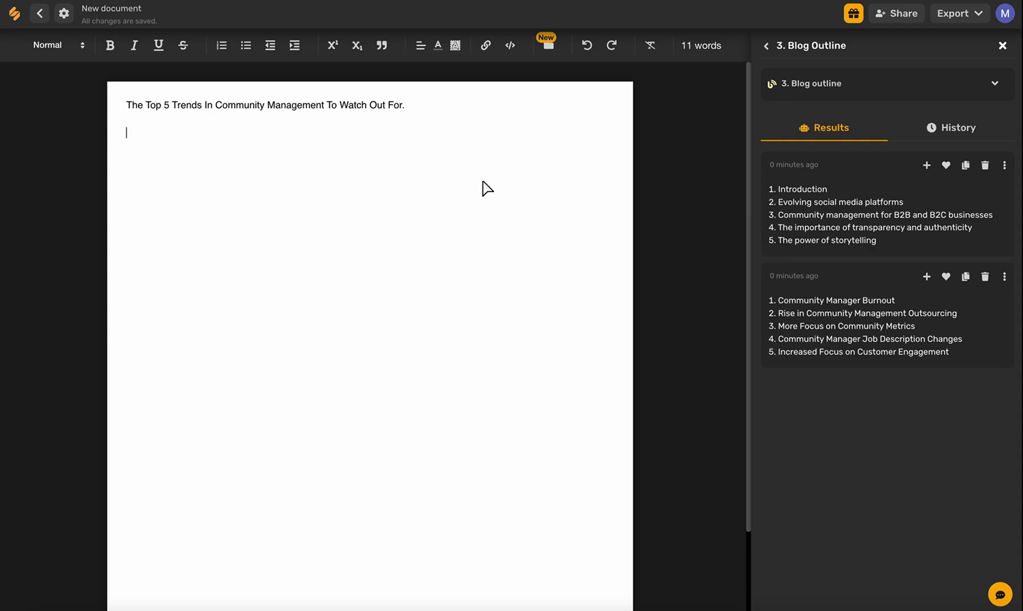
- Insert the second 'Community Manager Burnout' outline below the title, separated by a blank line
left_click(927, 279)
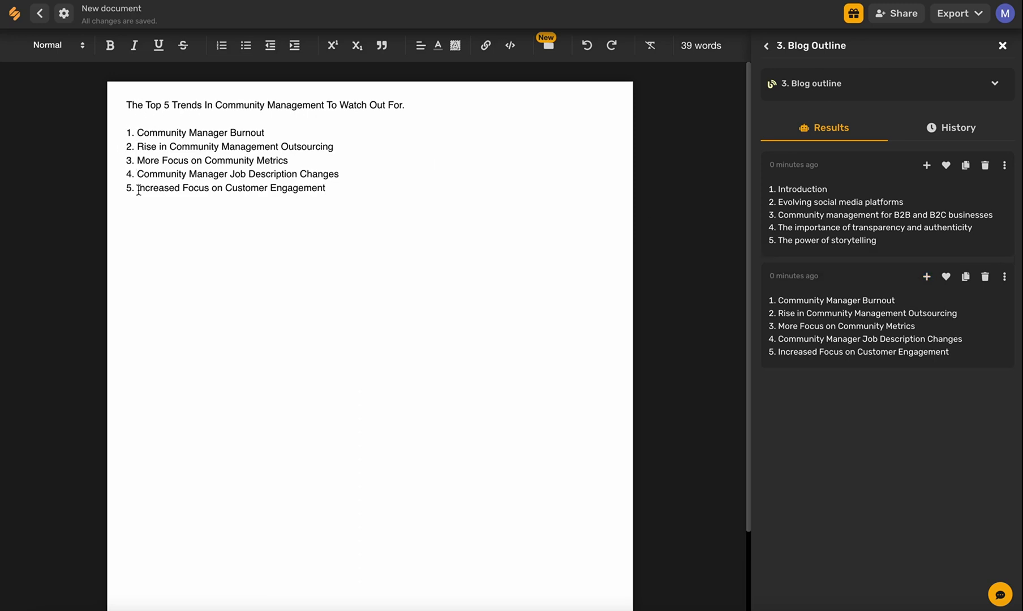
left_click(413, 104)
key("Return")
left_click(984, 92)
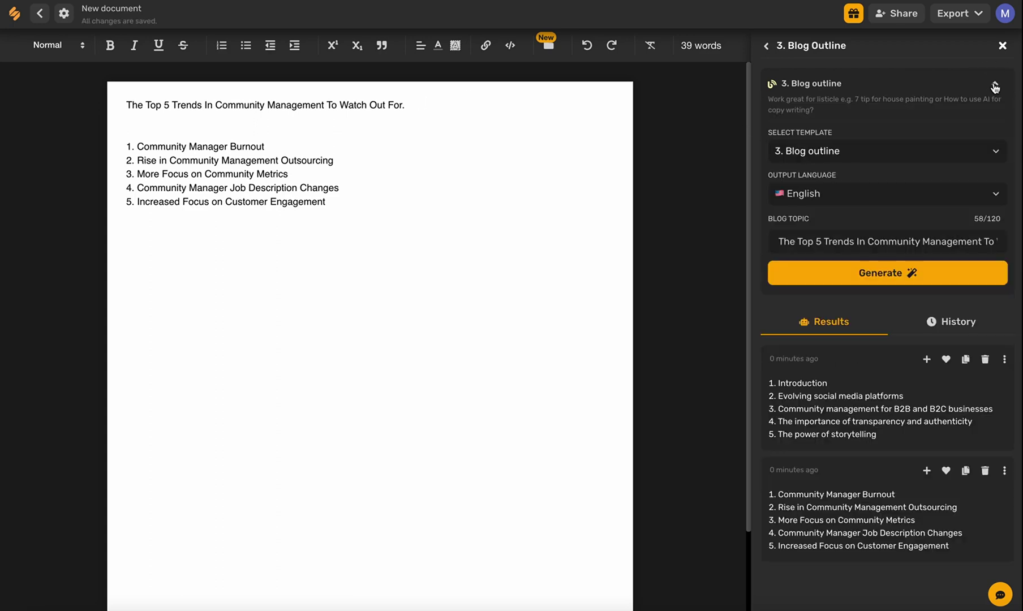
left_click(850, 153)
- Generate Blog introductions for the title and insert the second one into the document
left_click(834, 202)
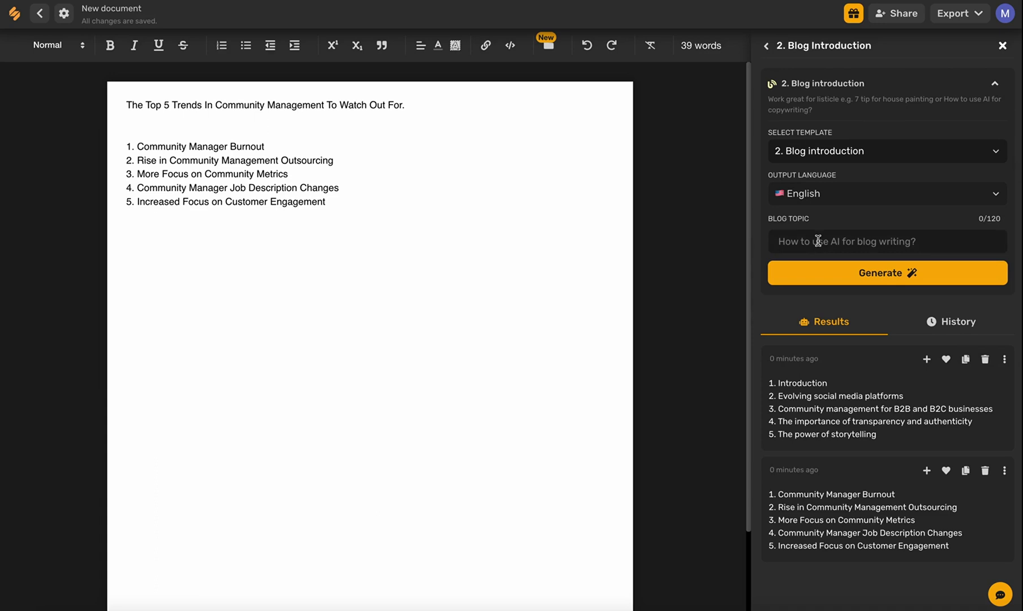
left_click(214, 112)
triple_click(210, 104)
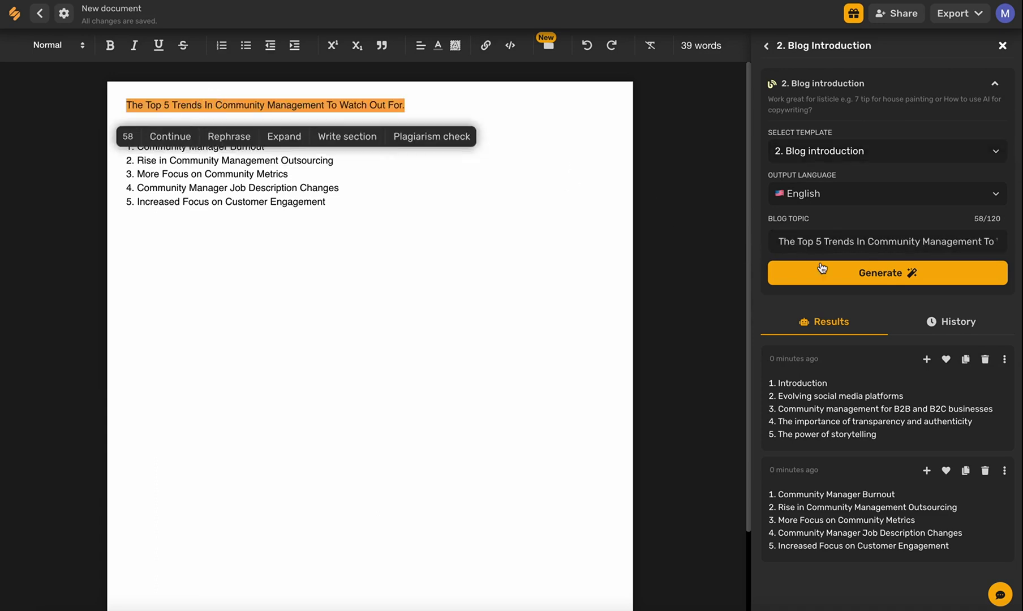
left_click(847, 272)
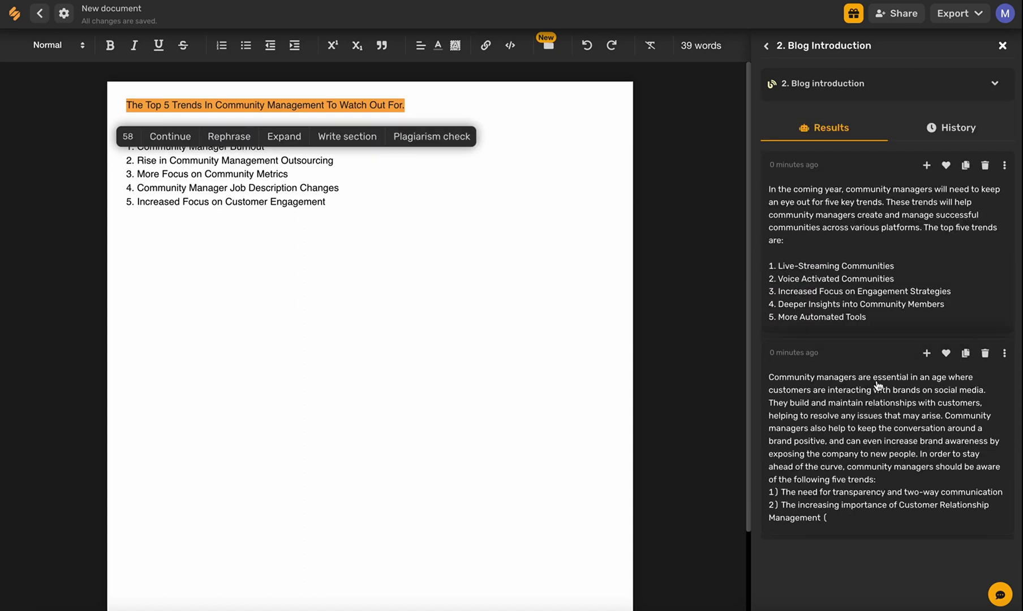
left_click(927, 354)
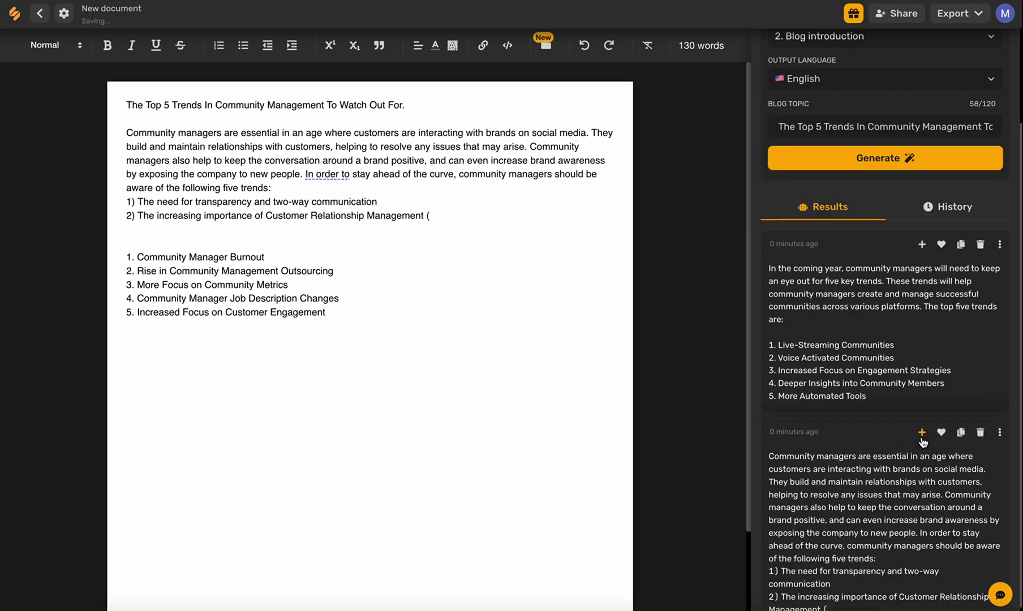
- Delete the introduction's two unfinished numbered lines and the extra blank lines before the list
left_click_drag(436, 219, 121, 214)
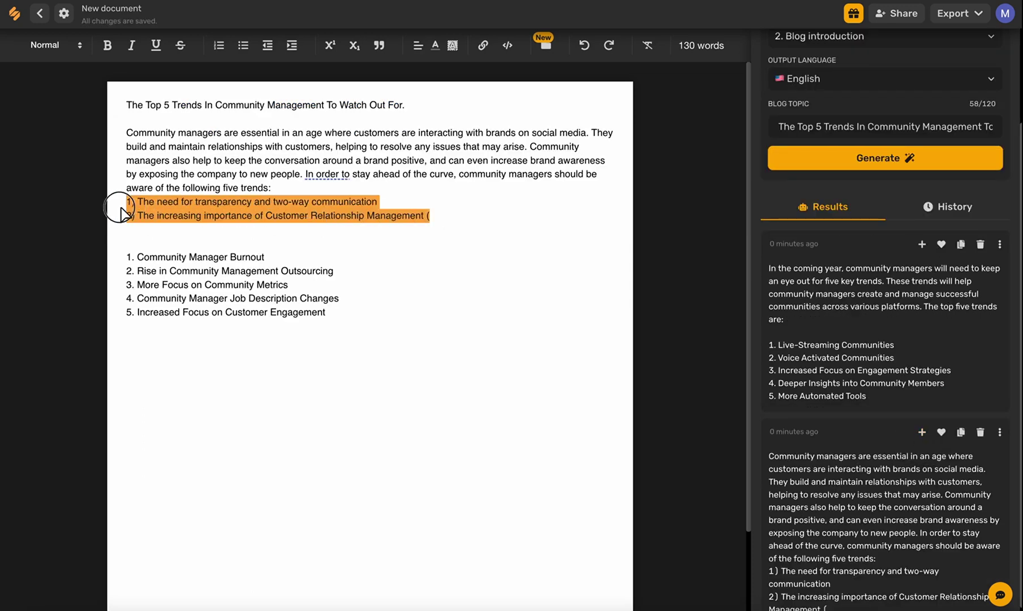
key("BackSpace")
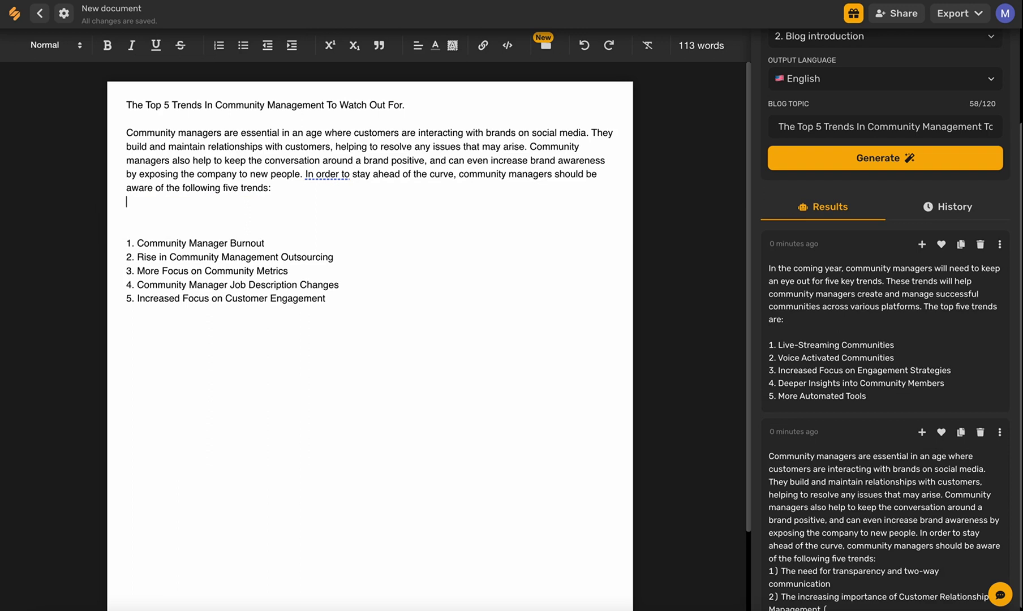
key("Delete")
key("Delete")
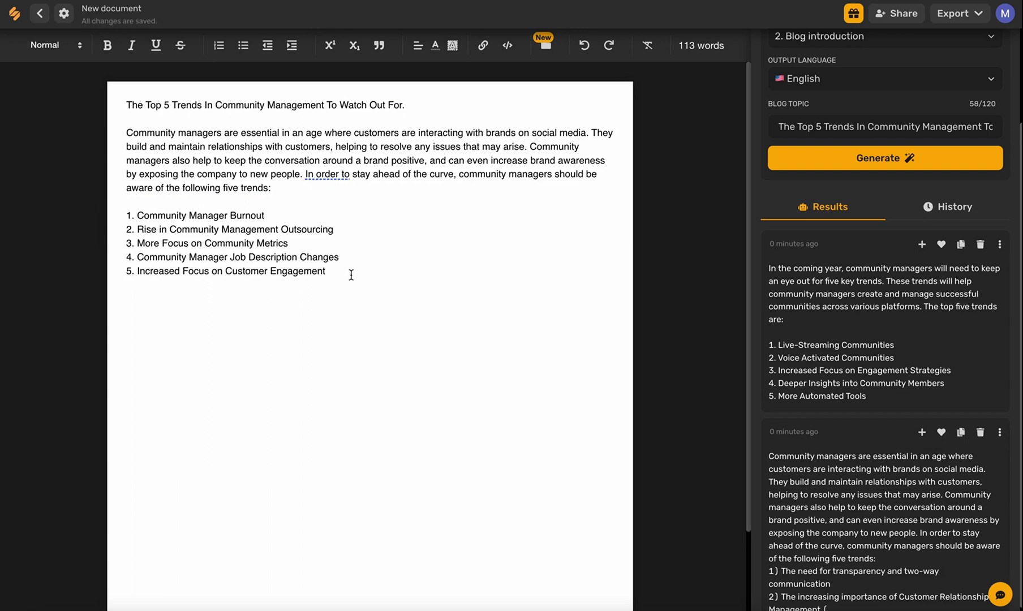
key("Return")
key("Return")
- Copy list item 'Community Manager Burnout' onto a new line below the list and make it bold
left_click(267, 218)
triple_click(267, 217)
left_click(339, 268)
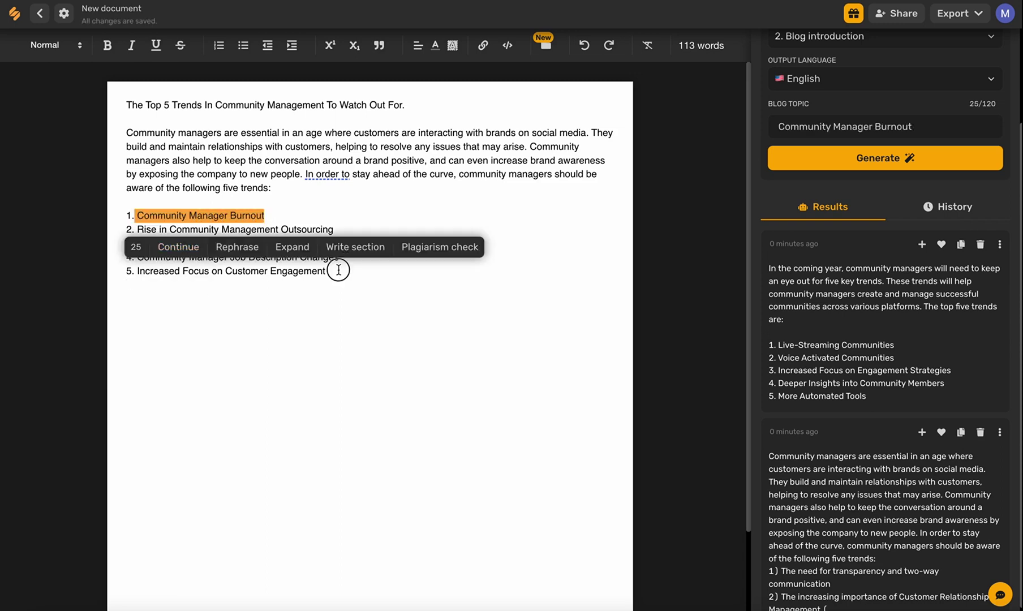
key("Down")
key("Down")
type("Community Manager Burnout")
left_click_drag(261, 300, 125, 299)
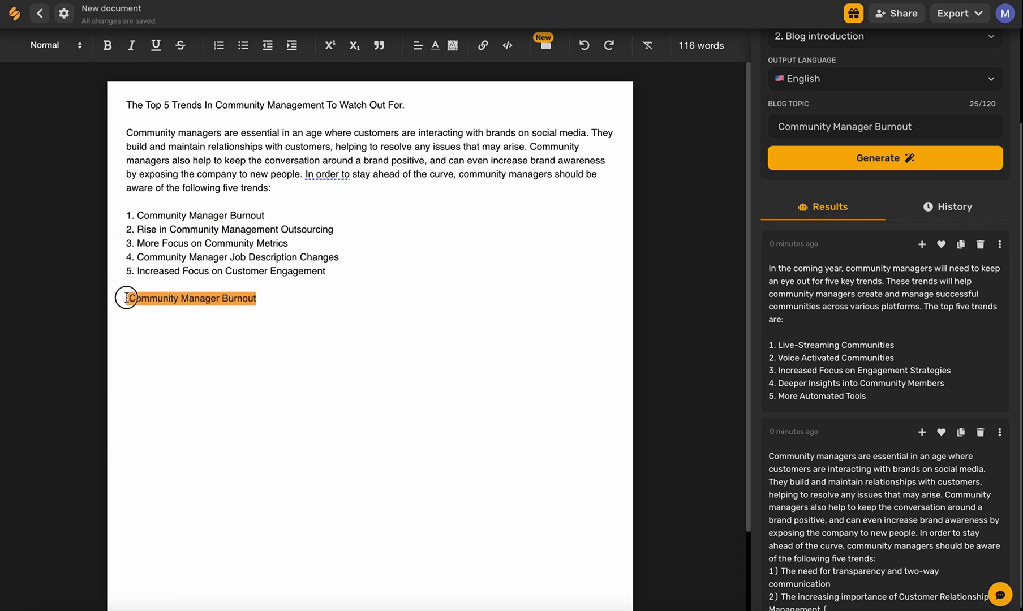
left_click(104, 46)
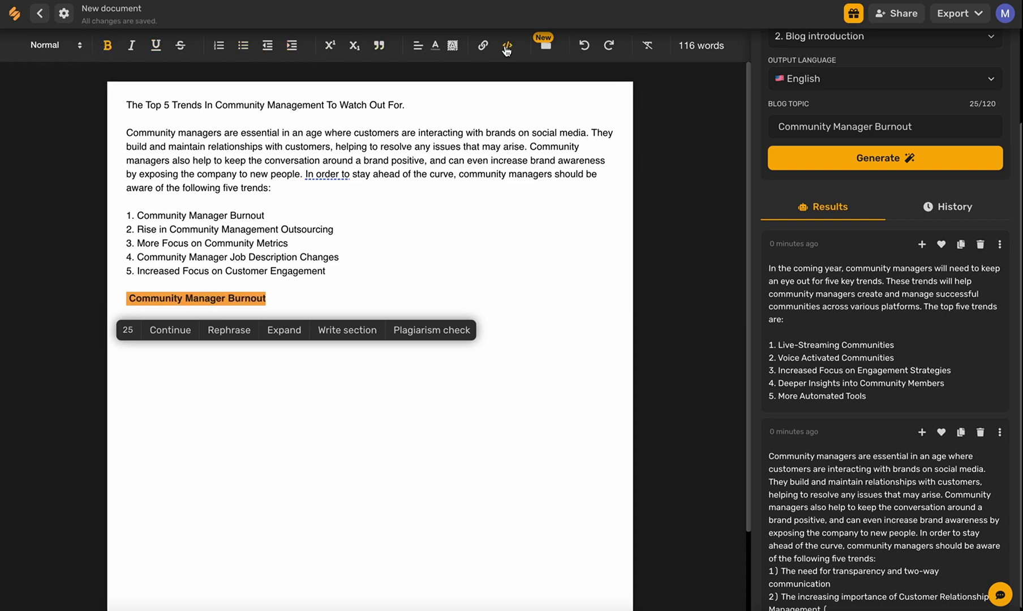
left_click(280, 310)
key("Return")
- Copy the bold 'Community Manager Burnout' heading and paste it above the outline list
left_click_drag(267, 299, 126, 310)
key("ctrl+c")
left_click(126, 202)
key("Return")
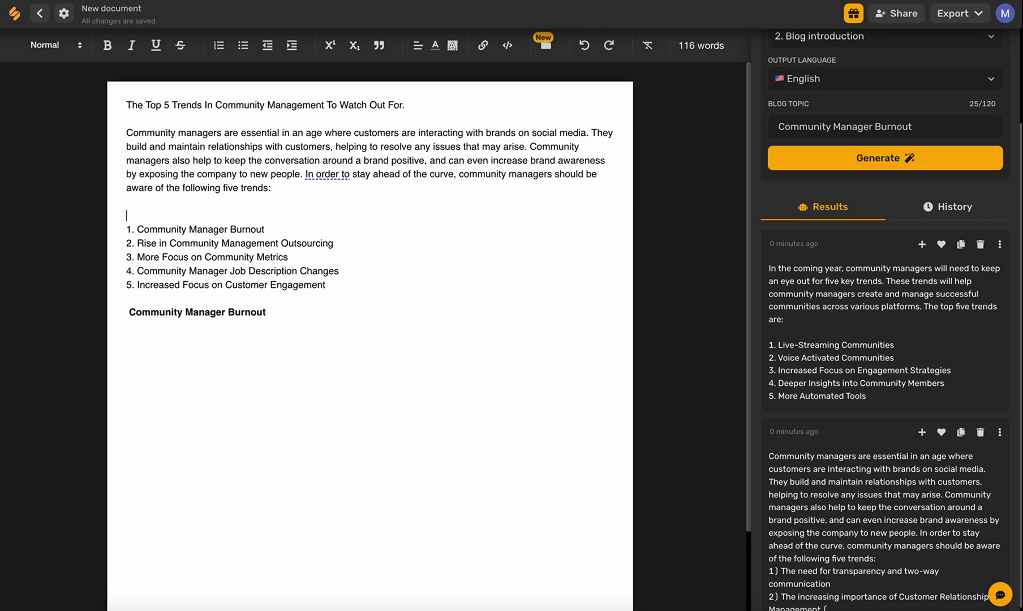
key("ctrl+v")
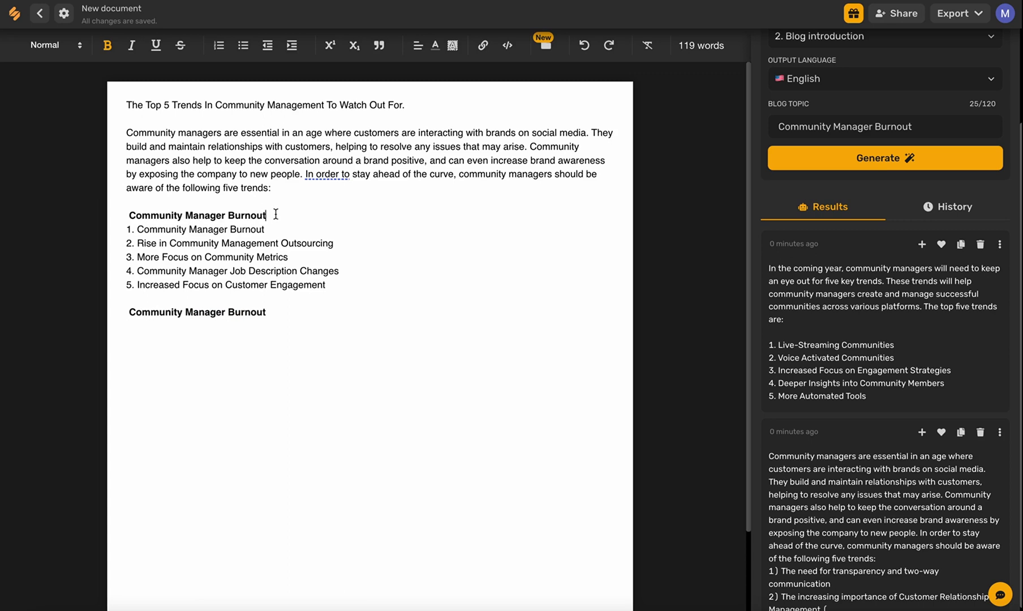
left_click_drag(270, 214, 126, 116)
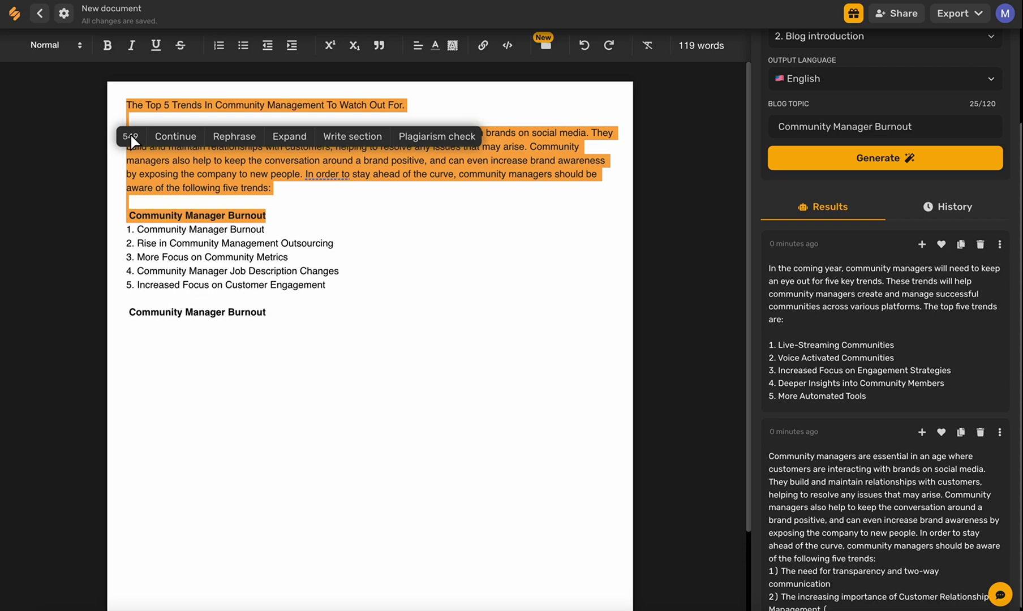
- Insert the first Blog section completer text under the heading, accepting the 'some will inevitably' rewording
left_click(371, 146)
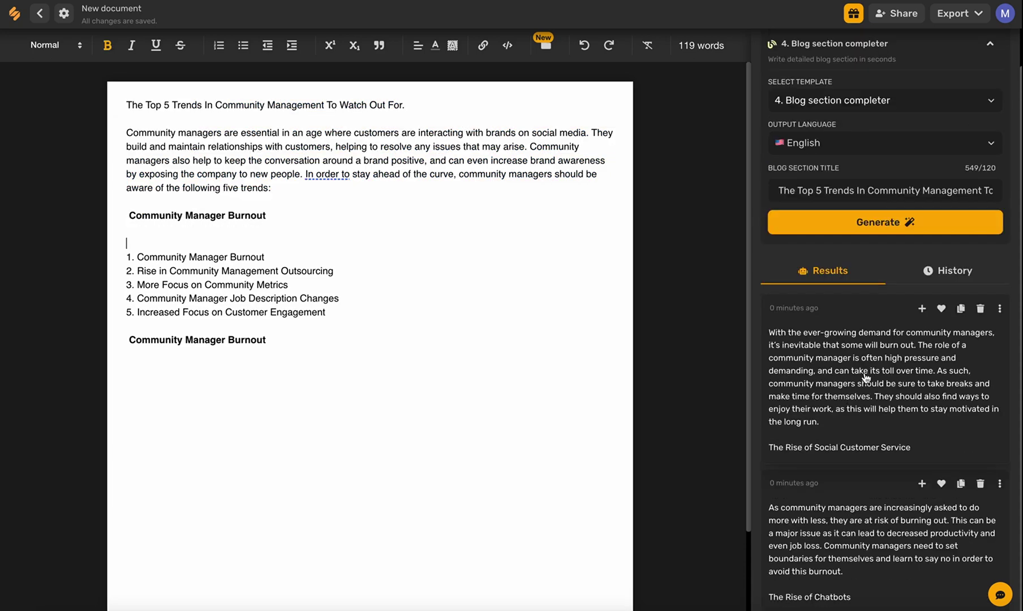
left_click(922, 310)
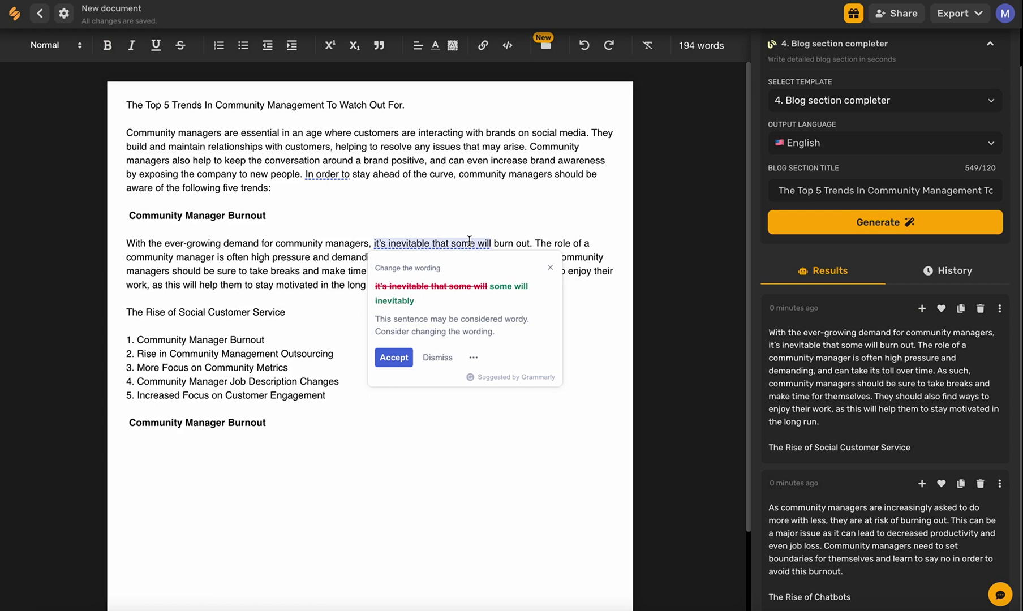
left_click(502, 291)
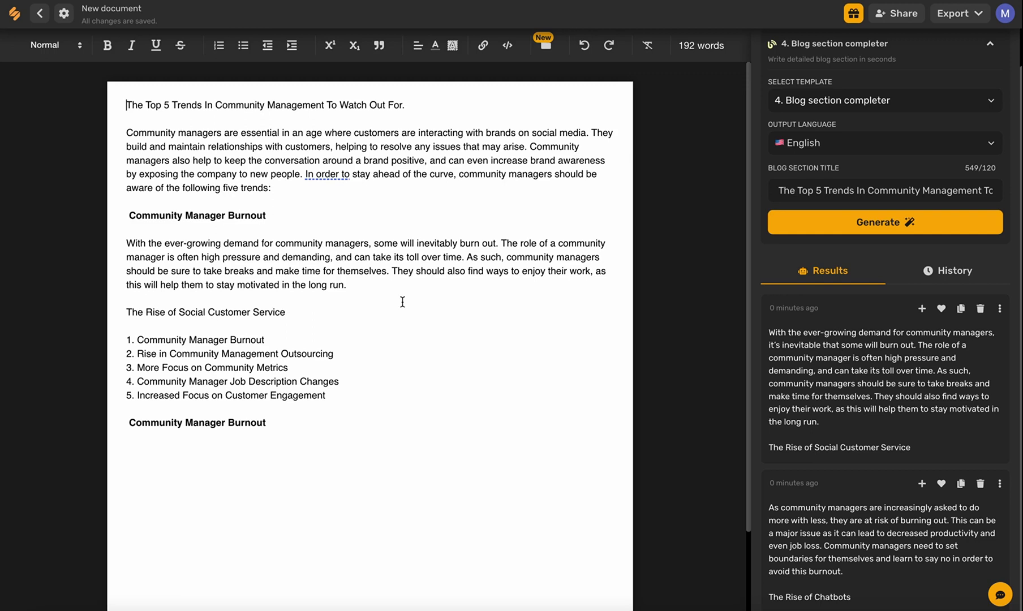
- Delete 'The Rise of Social Customer Service' line from below the burnout paragraph
left_click(292, 299)
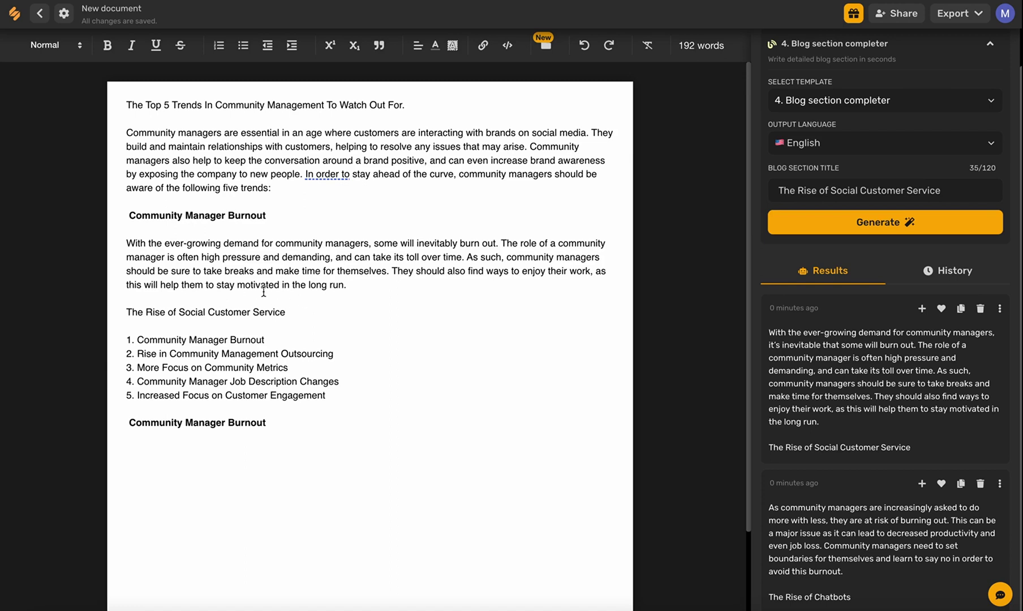
left_click(287, 312)
left_click(140, 354)
left_click_drag(287, 309, 130, 313)
key("BackSpace")
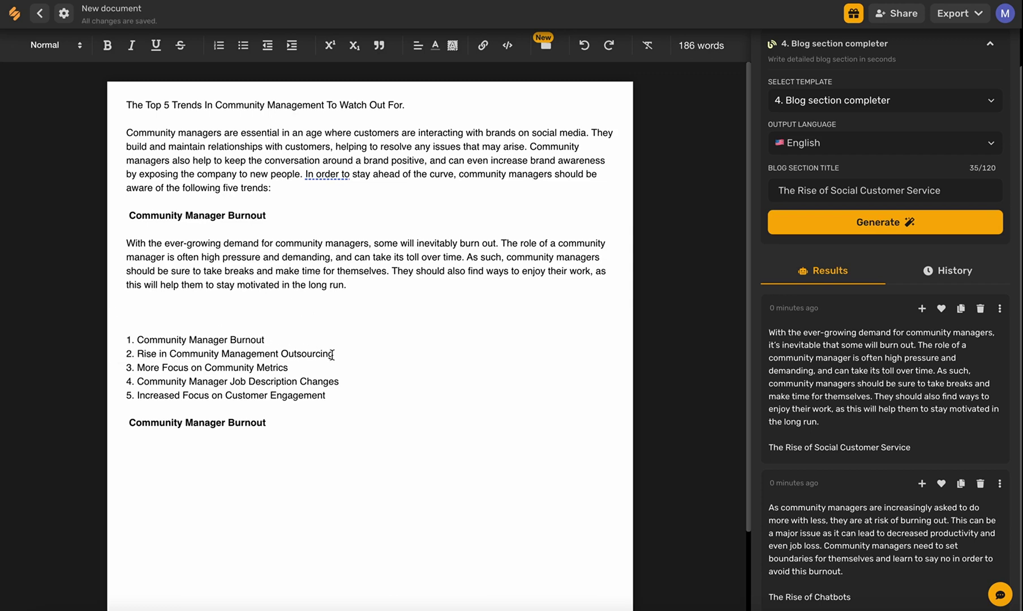
left_click_drag(334, 354, 137, 357)
key("ctrl+c")
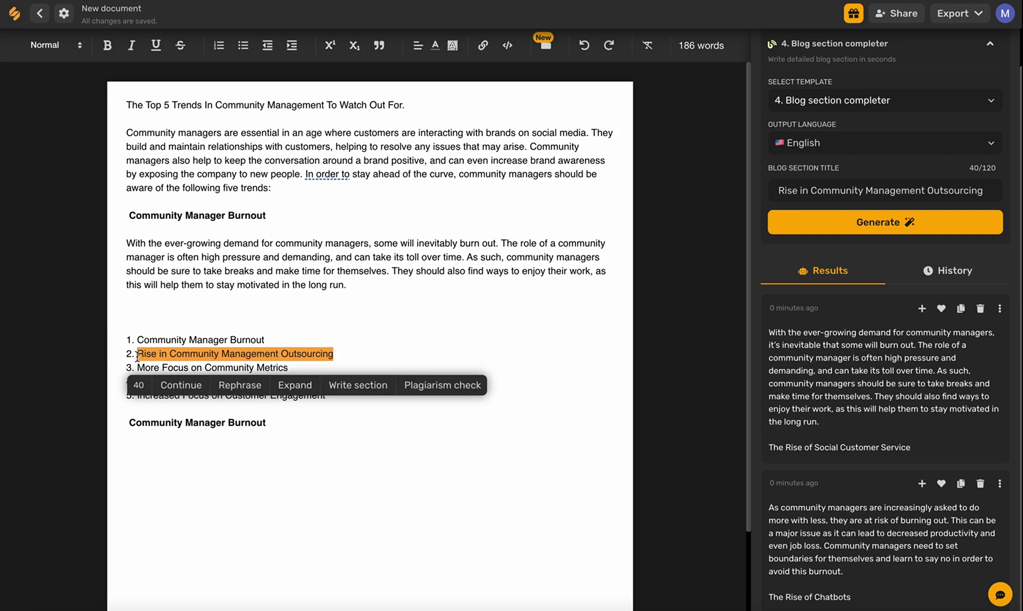
- Paste 'Rise in Community Management Outsourcing' above the trends list as a bold heading
left_click(131, 300)
key("Return")
key("ctrl+v")
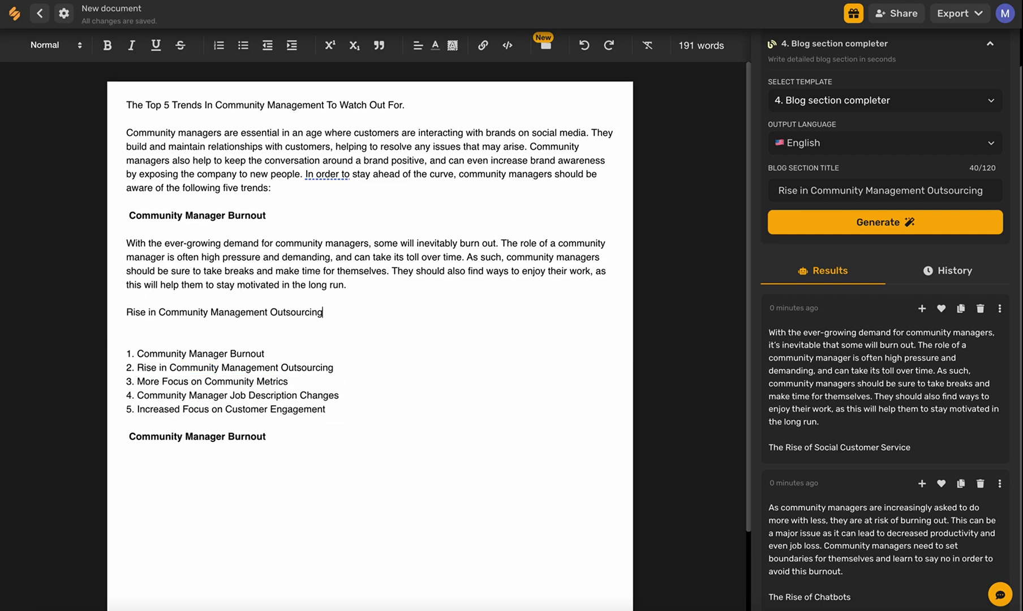
left_click(329, 313)
left_click_drag(329, 314, 125, 313)
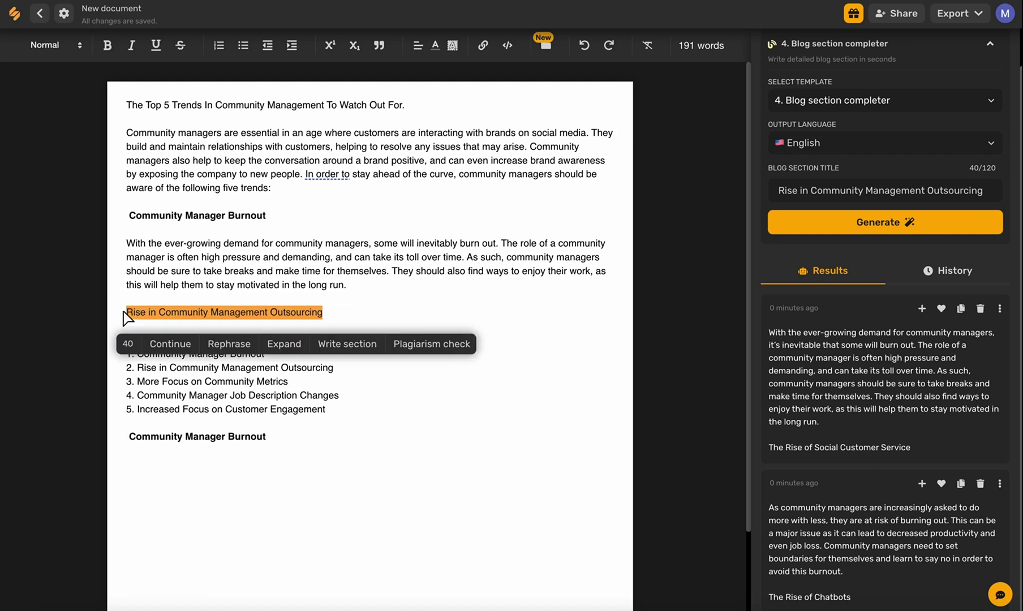
left_click(105, 48)
left_click_drag(130, 215, 272, 324)
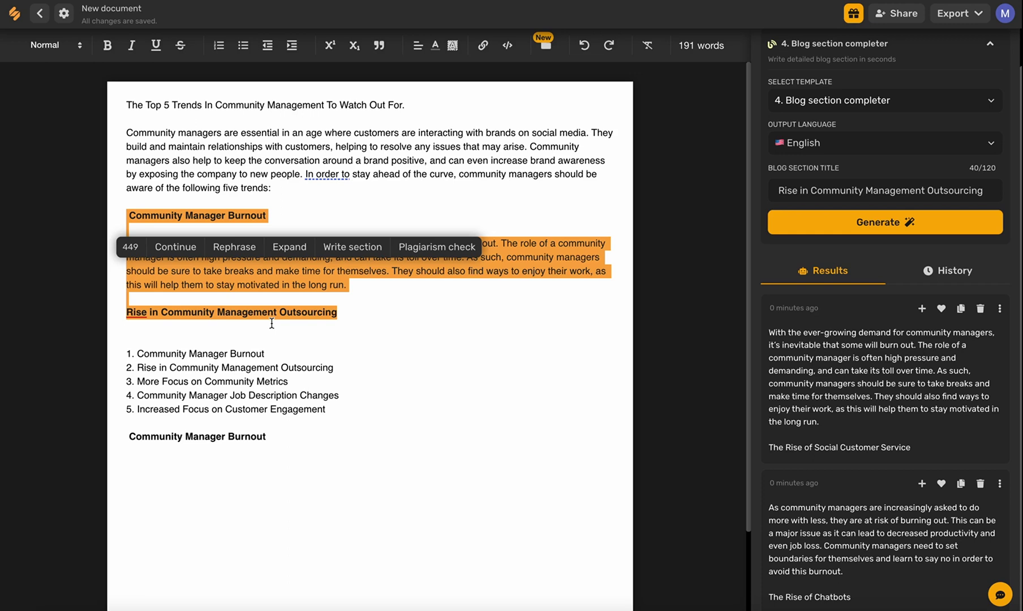
- Continue writing twice, adding an outsourcing paragraph with tips 'Define Your Needs' and 'Find Someone You Trust'
left_click(177, 252)
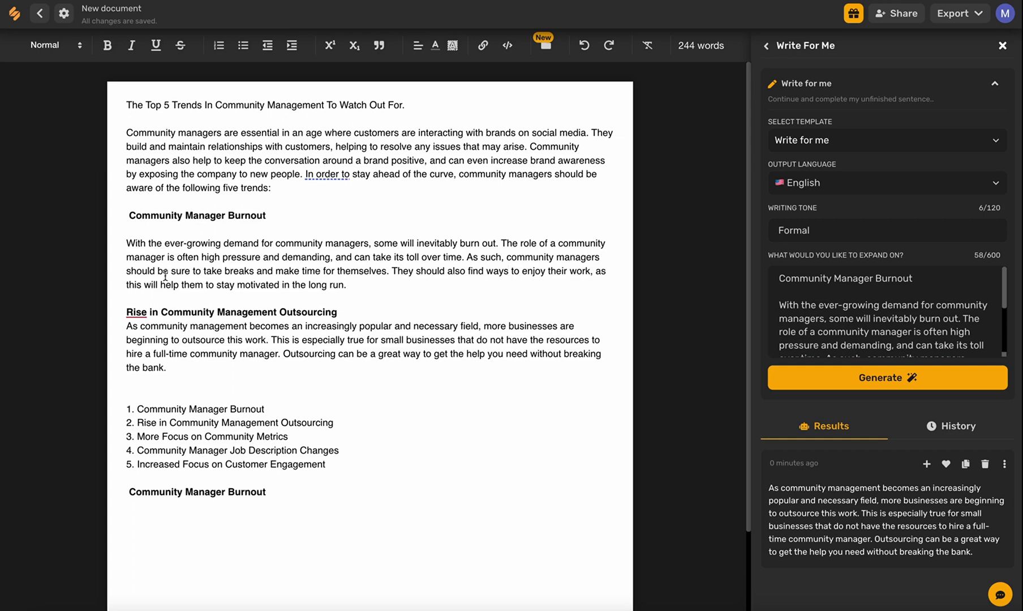
left_click(126, 327)
key("Return")
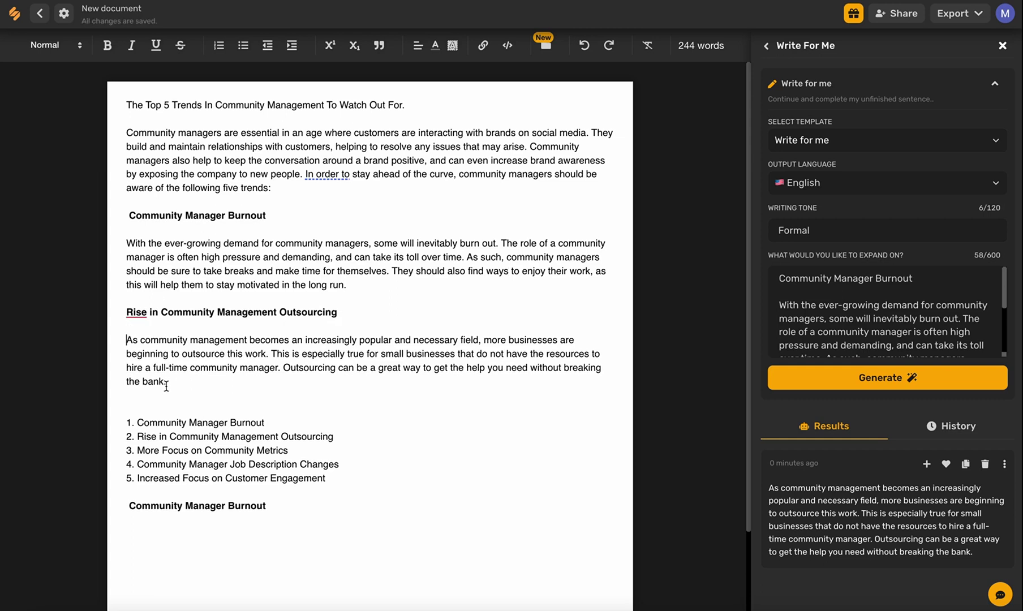
left_click_drag(166, 384, 128, 342)
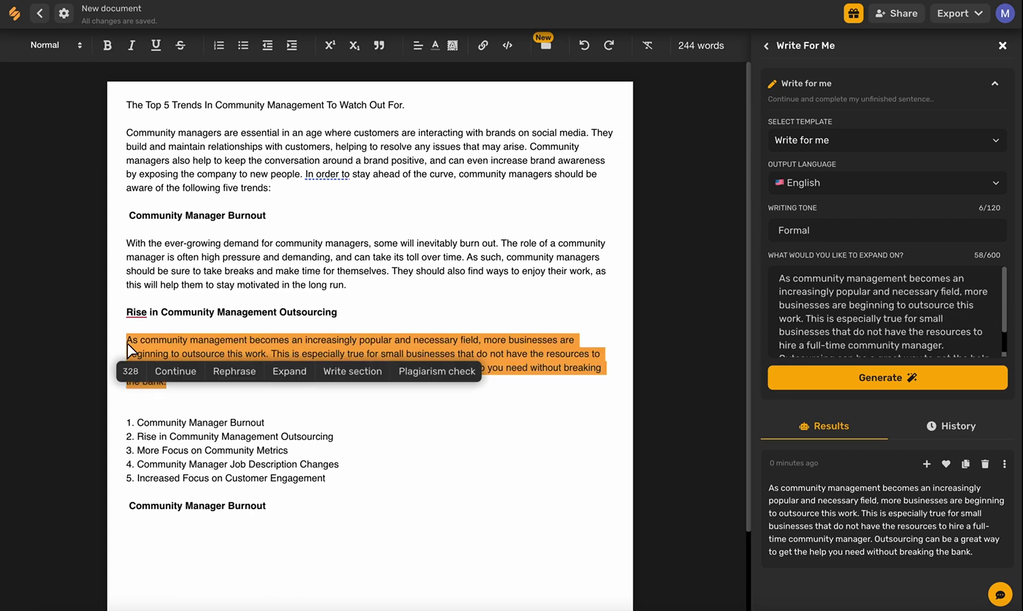
left_click(176, 372)
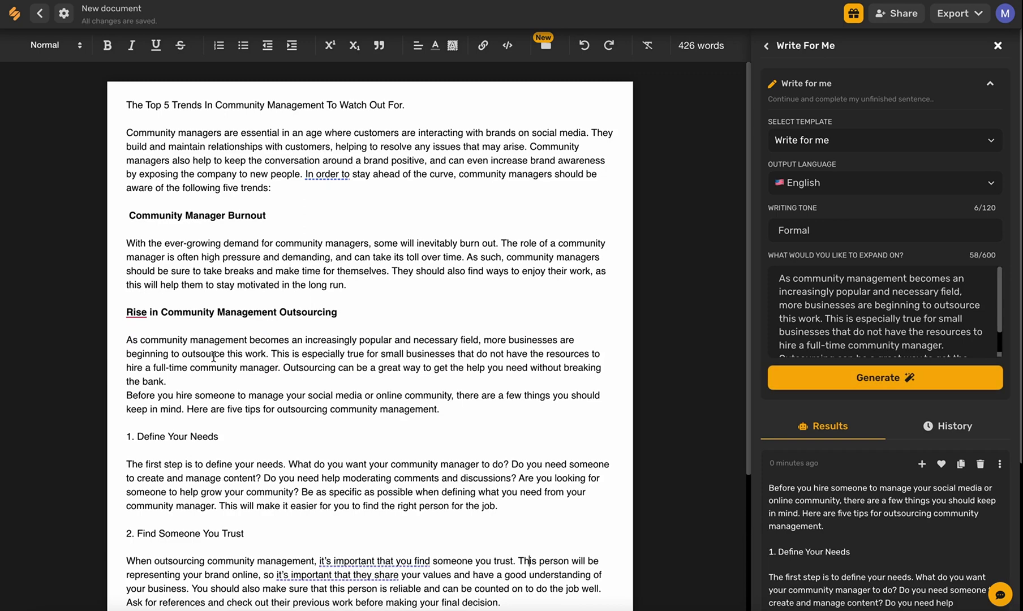
- Remove the five-tips sentence and 'Define Your Needs' heading, rewording the start to 'Outsourcing requires you to'
scroll(213, 357, "down", 4)
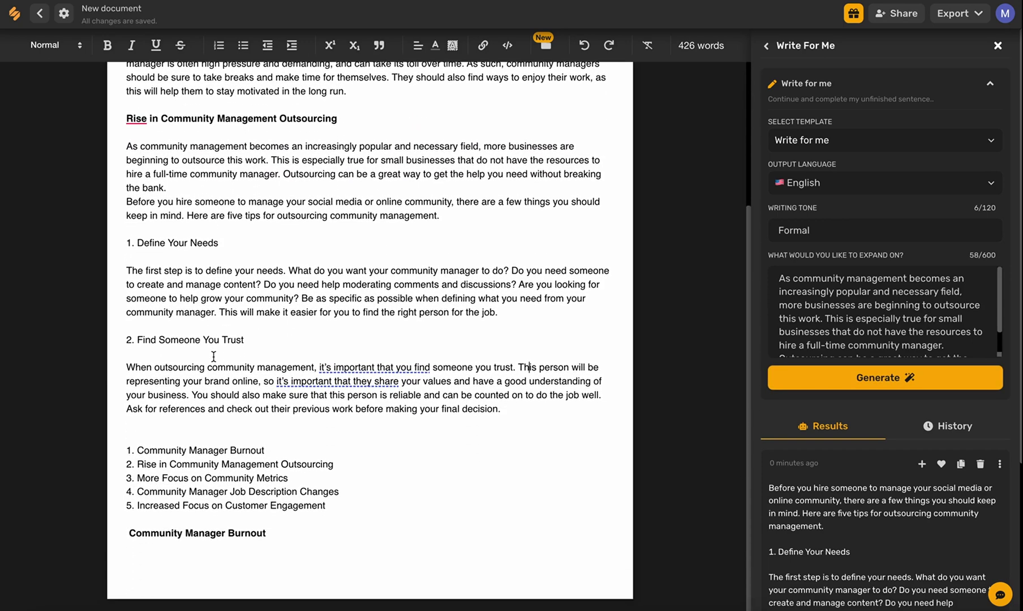
scroll(214, 356, "up", 3)
scroll(213, 357, "down", 1)
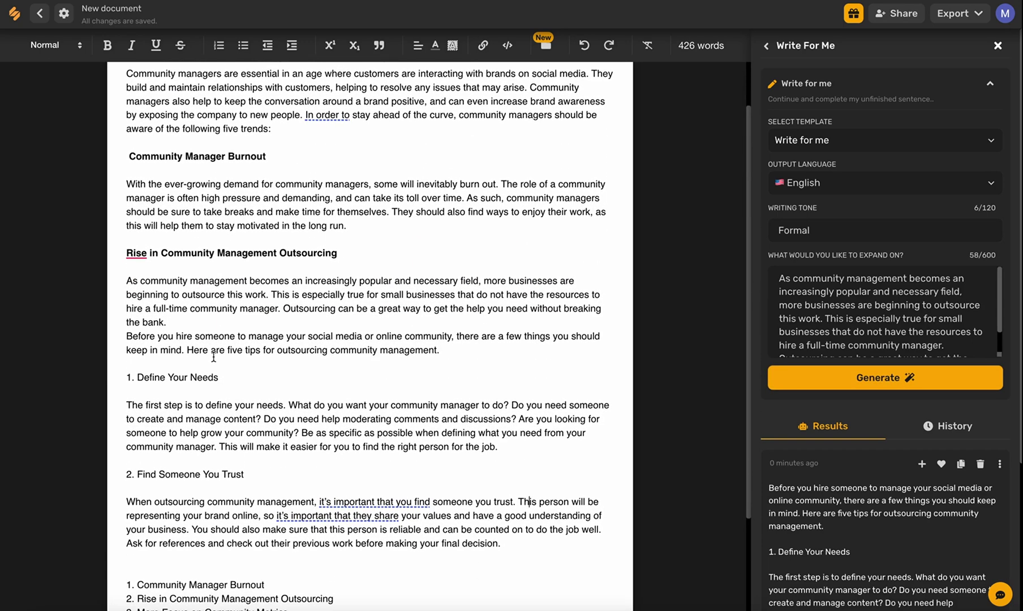
left_click(126, 336)
key("BackSpace")
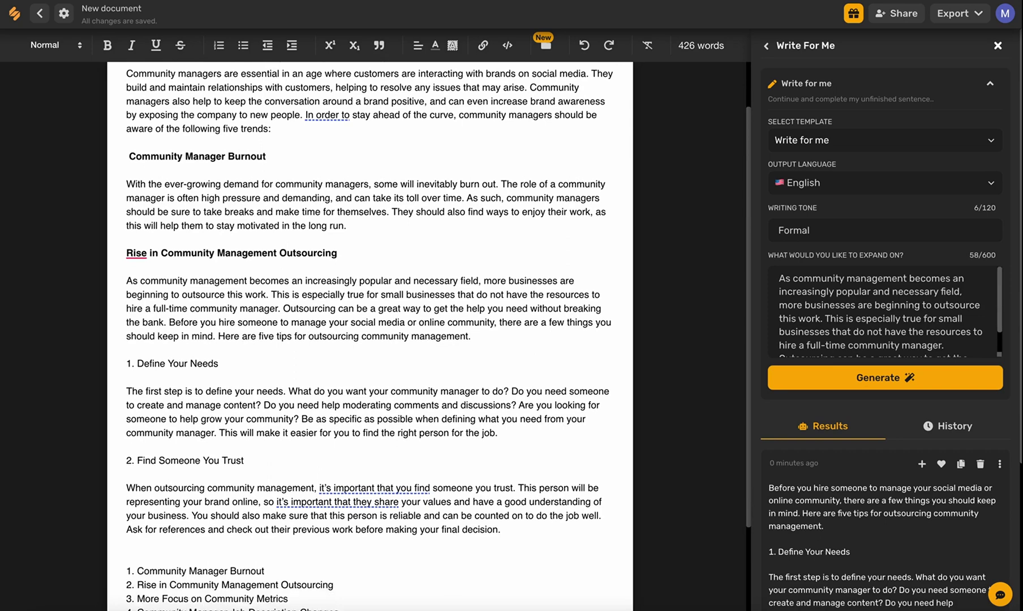
left_click_drag(480, 342, 219, 336)
key("BackSpace")
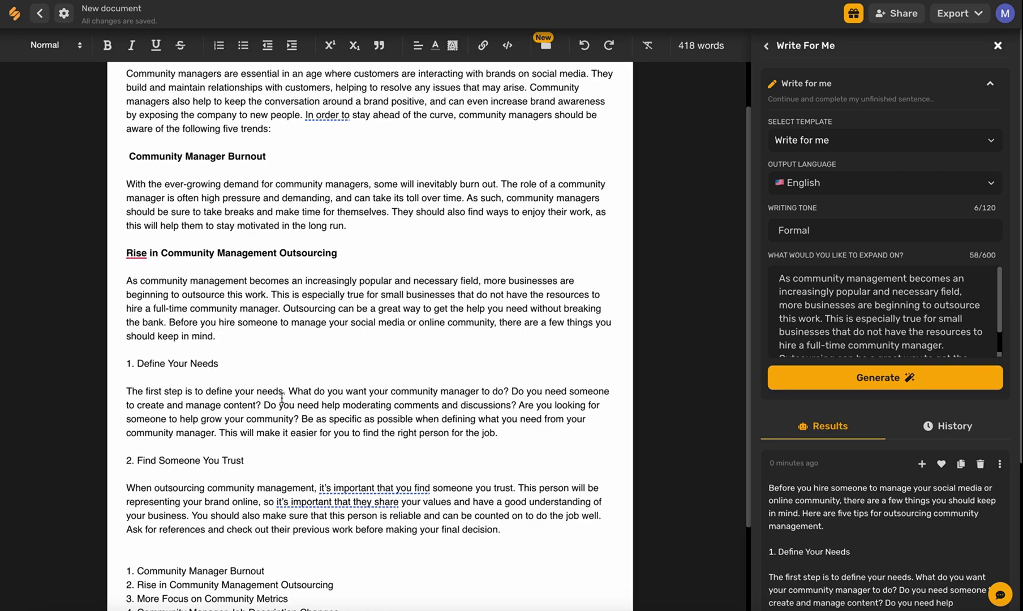
left_click_drag(281, 397, 216, 336)
left_click(155, 383)
key("BackSpace")
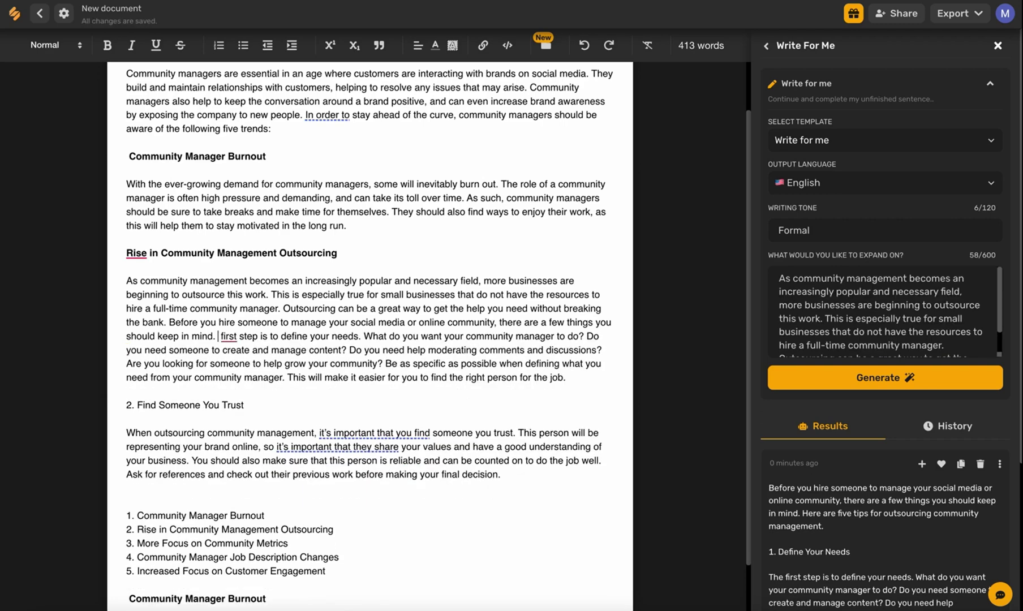
left_click_drag(281, 337, 219, 337)
key("BackSpace")
type("Outsourcing requires you to")
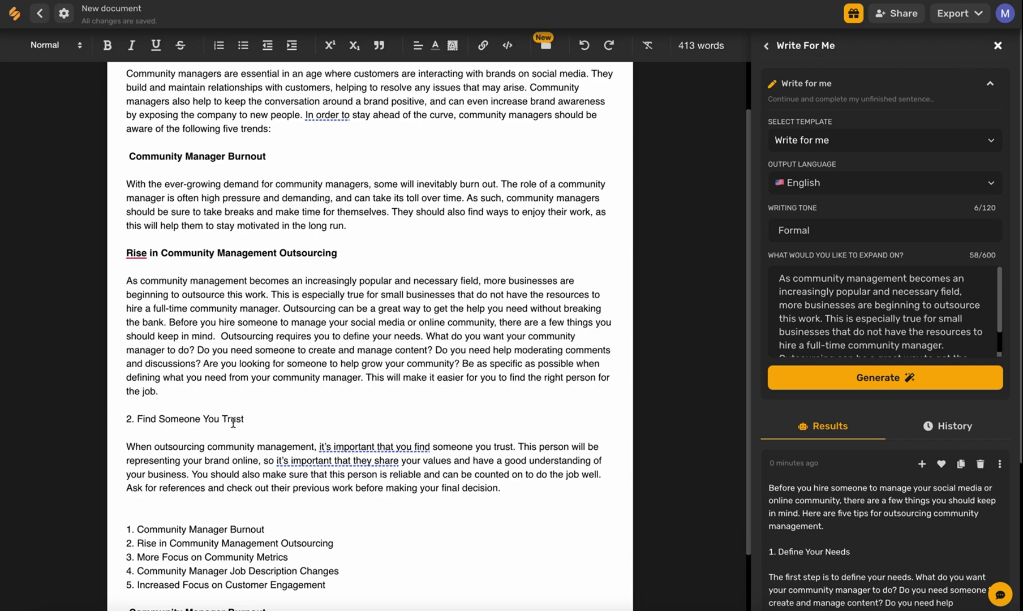
- Remove the 'Find Someone You Trust' heading and the 'Ask for references' sentence
left_click(128, 445)
left_click_drag(127, 445, 120, 419)
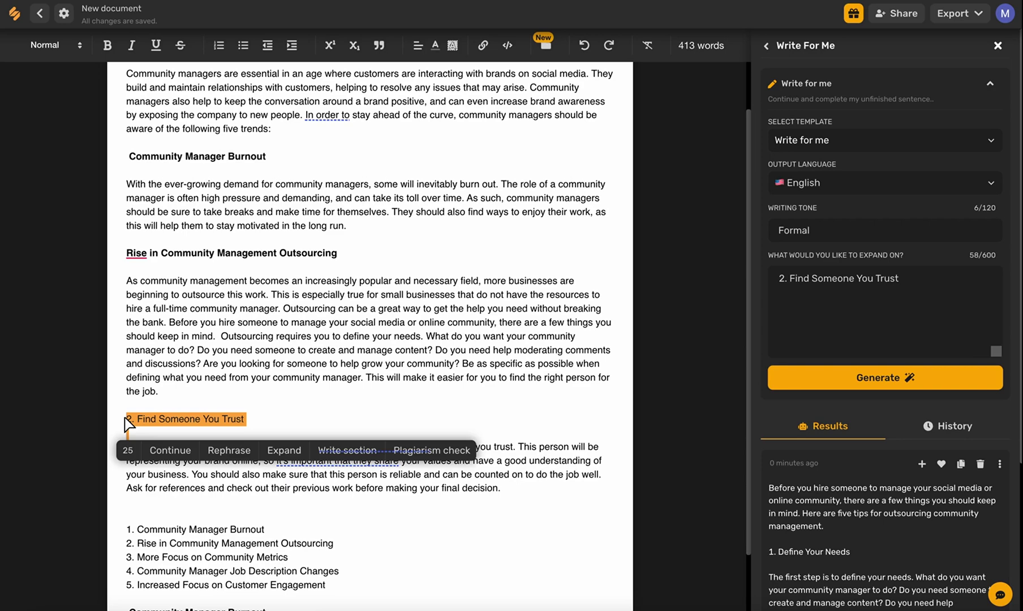
key("BackSpace")
key("BackSpace")
key("Return")
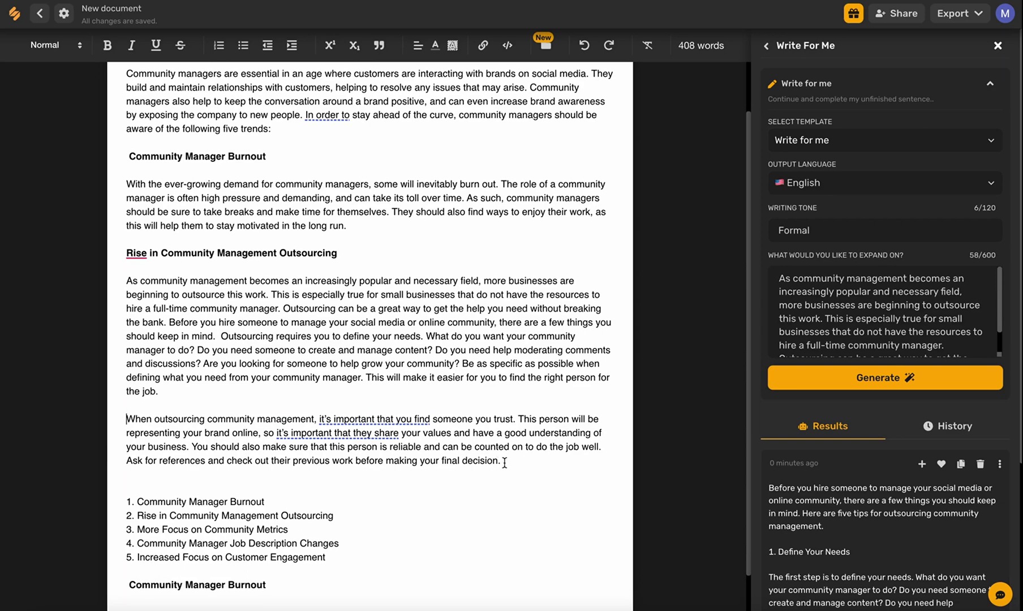
left_click_drag(504, 462, 126, 465)
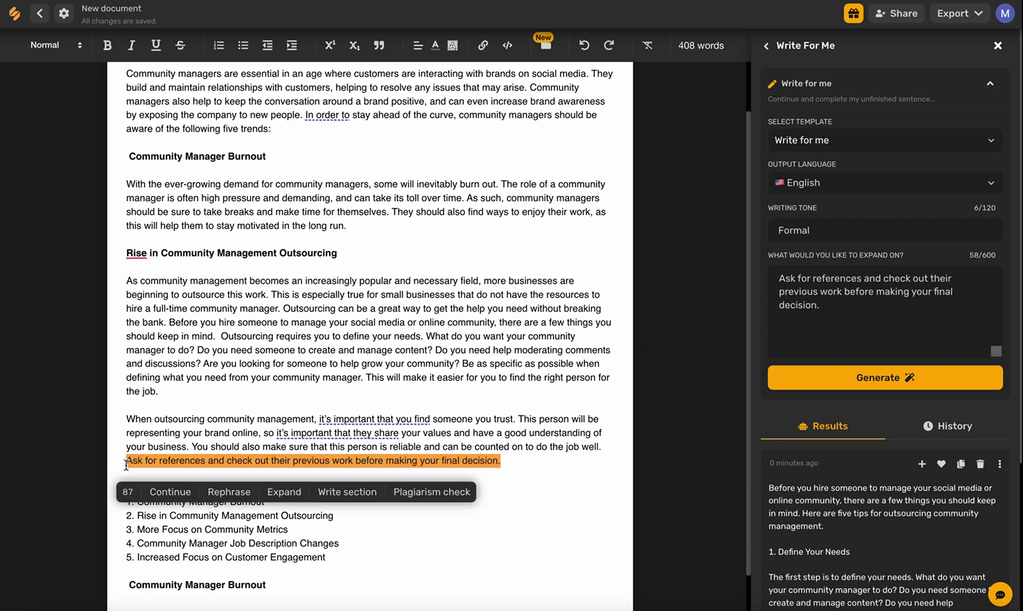
key("BackSpace")
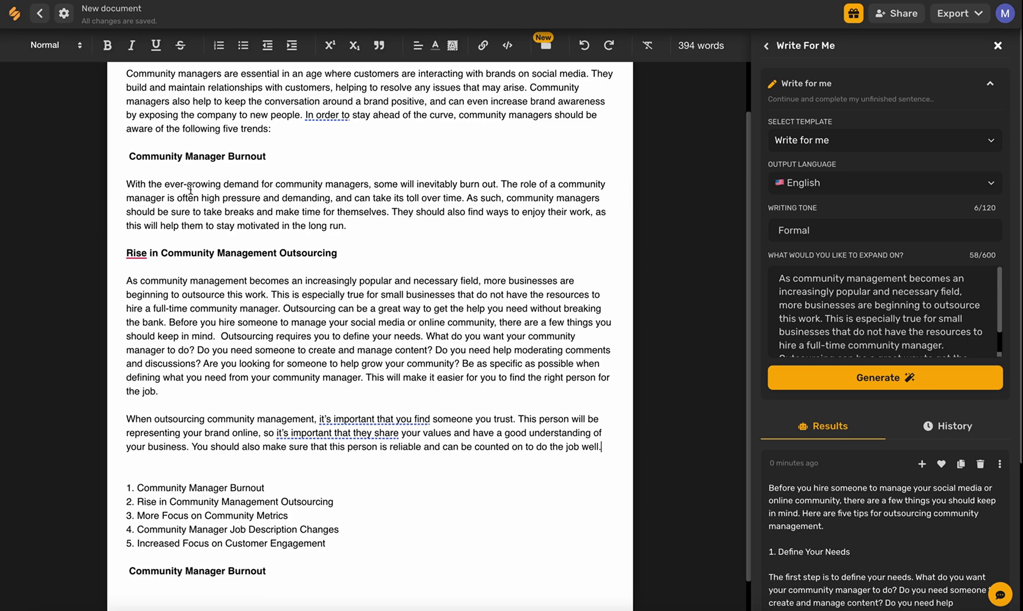
- Replace the first two trends list items with a bold 'More Focus on Community Metrics' heading
left_click_drag(335, 502, 117, 491)
key("BackSpace")
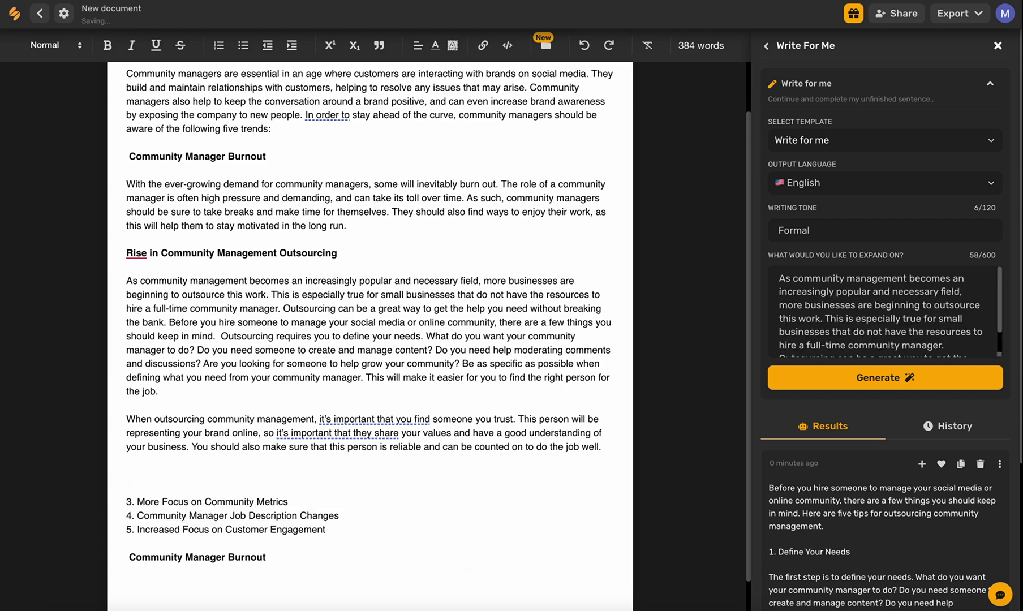
left_click(243, 476)
type("More Focus on Community Metrics")
left_click_drag(283, 476, 114, 477)
key("ctrl+b")
- Paste the bold 'More Focus on Community Metrics' heading on a new line after the introduction
left_click(312, 475)
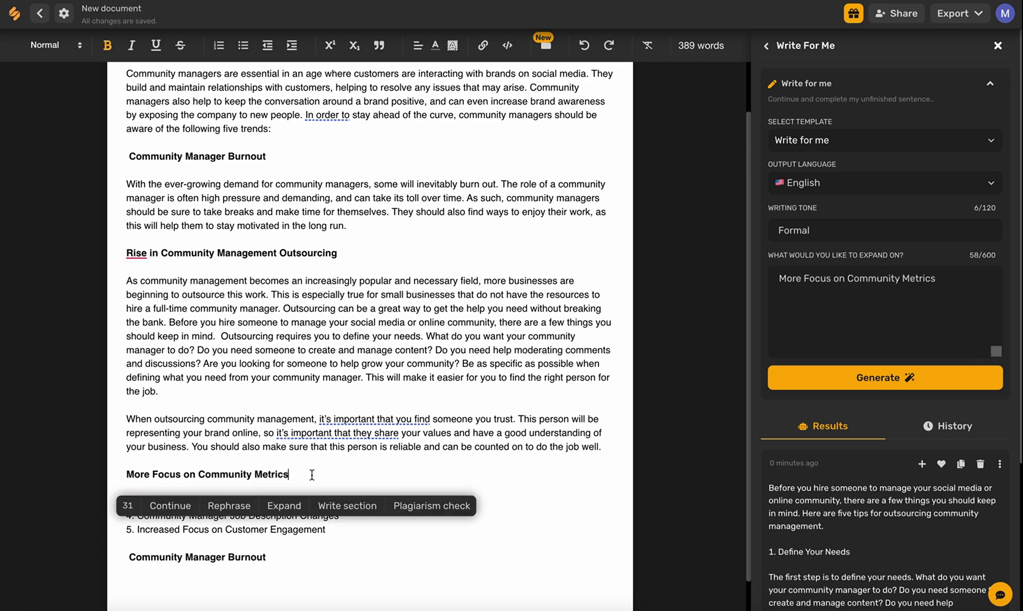
scroll(312, 474, "up", 2)
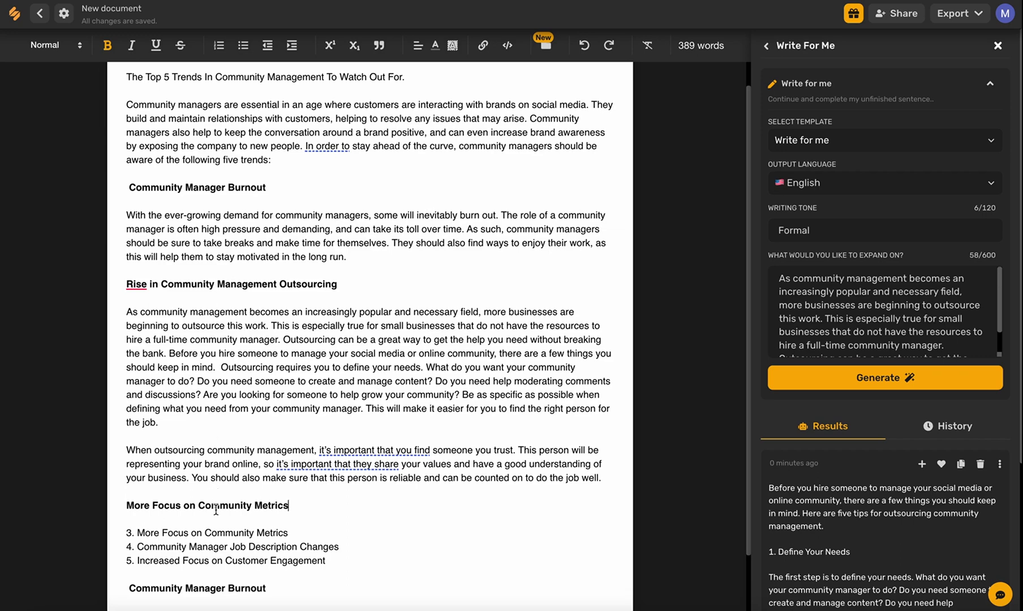
left_click_drag(292, 506, 128, 505)
key("ctrl+c")
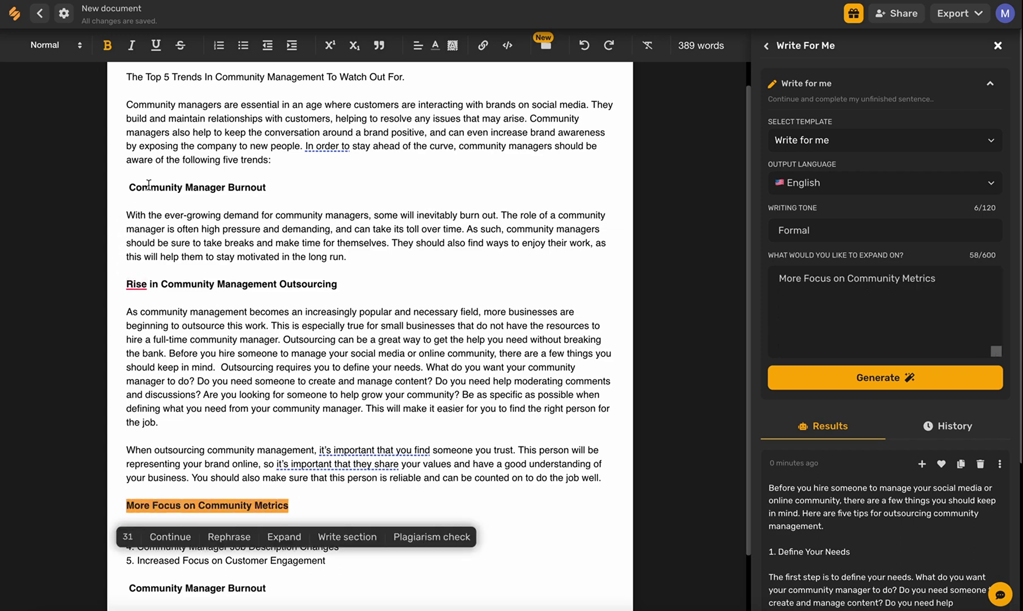
left_click(271, 161)
key("Return")
key("Return")
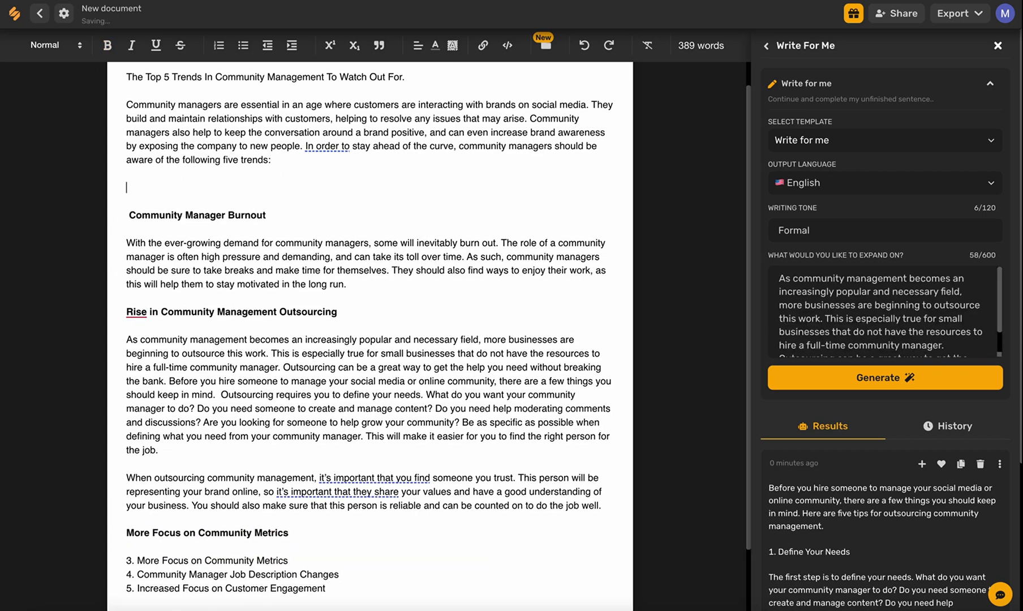
key("ctrl+v")
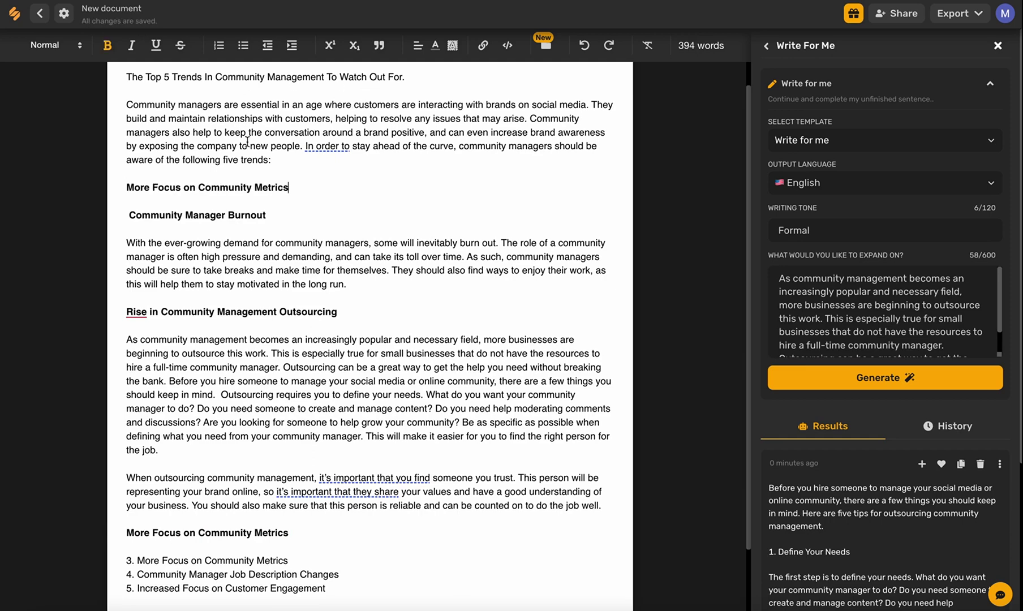
left_click_drag(289, 187, 123, 79)
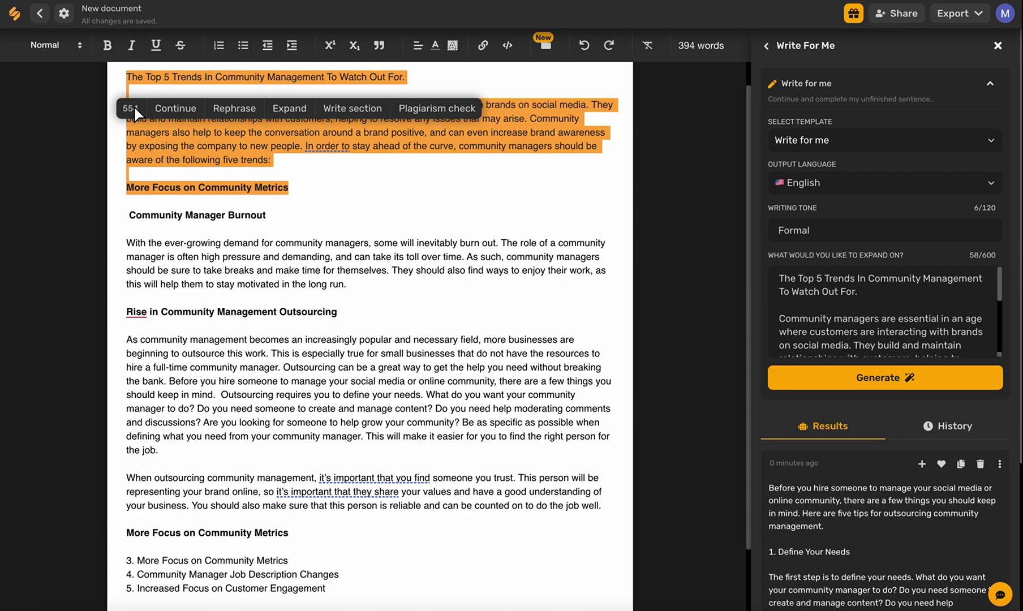
- Generate two rounds of community metrics section drafts, then select the More Focus on Community Metrics heading
left_click(358, 112)
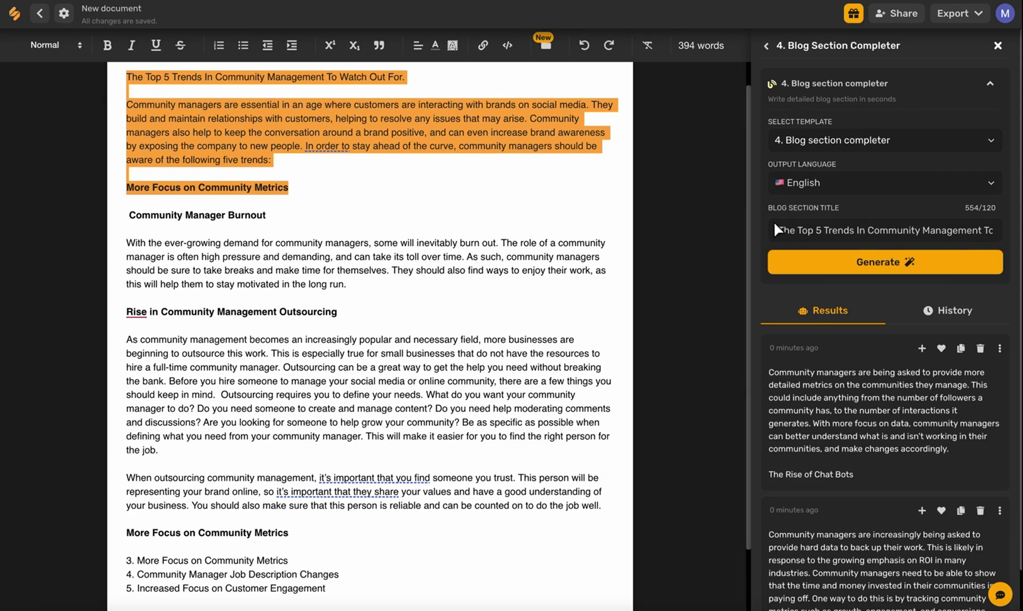
scroll(888, 430, "down", 1)
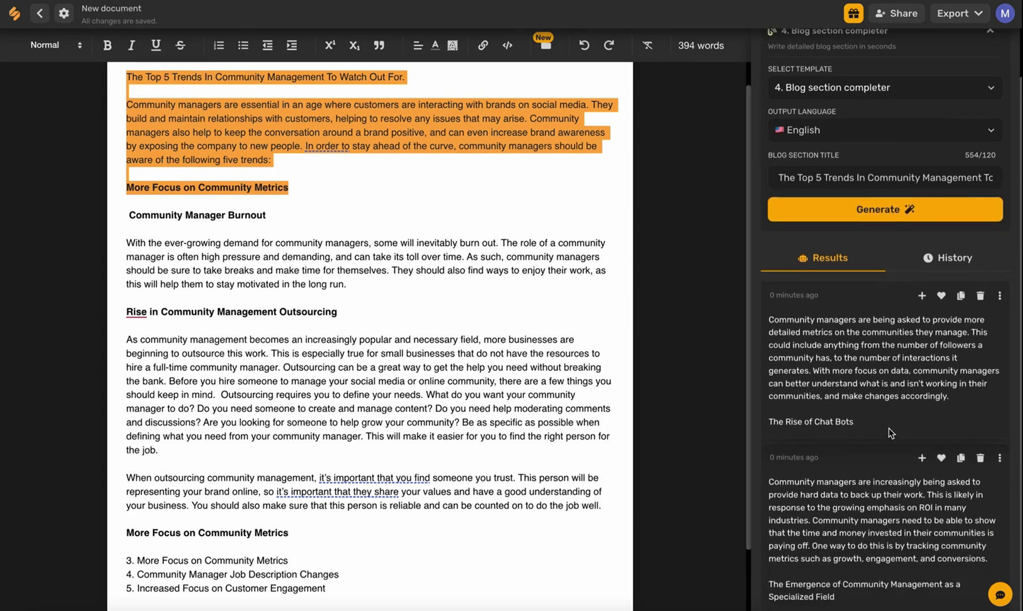
left_click(359, 113)
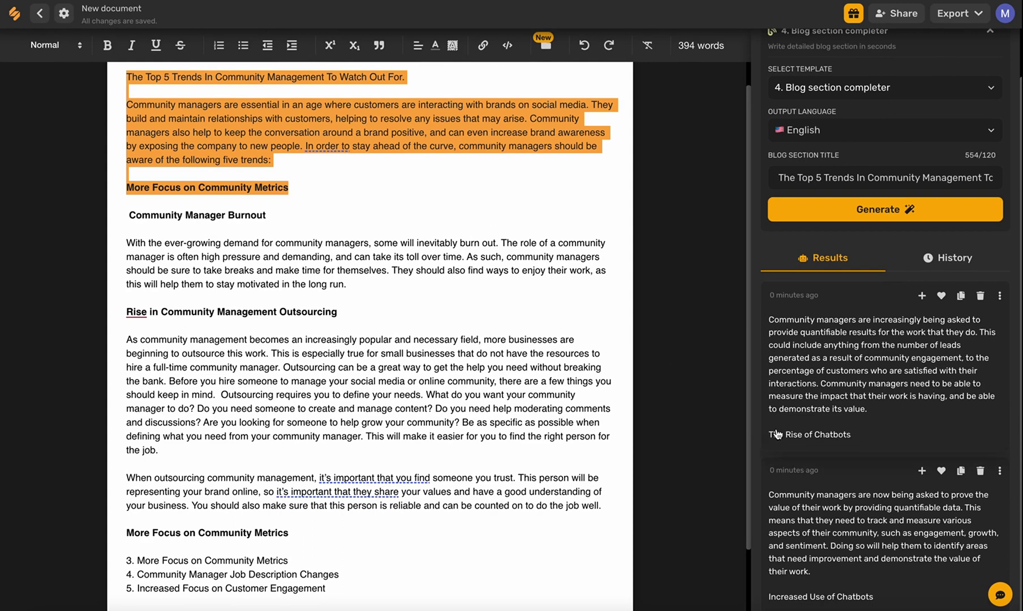
left_click(287, 185)
left_click_drag(286, 185, 132, 178)
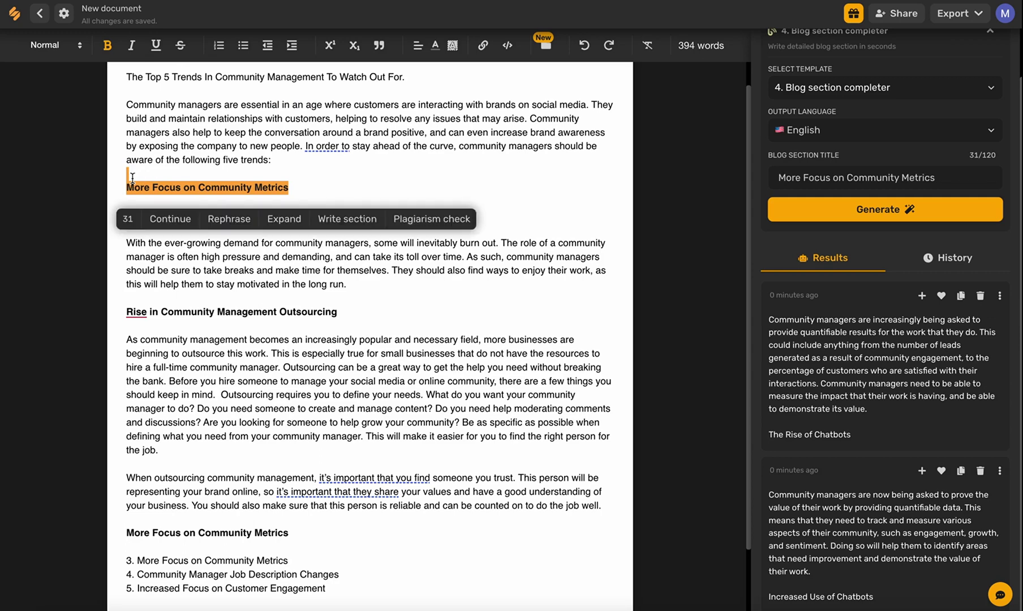
- Undo to restore the Community Manager Burnout heading and open a blank line under the metrics heading
key("ctrl+z")
key("ctrl+z")
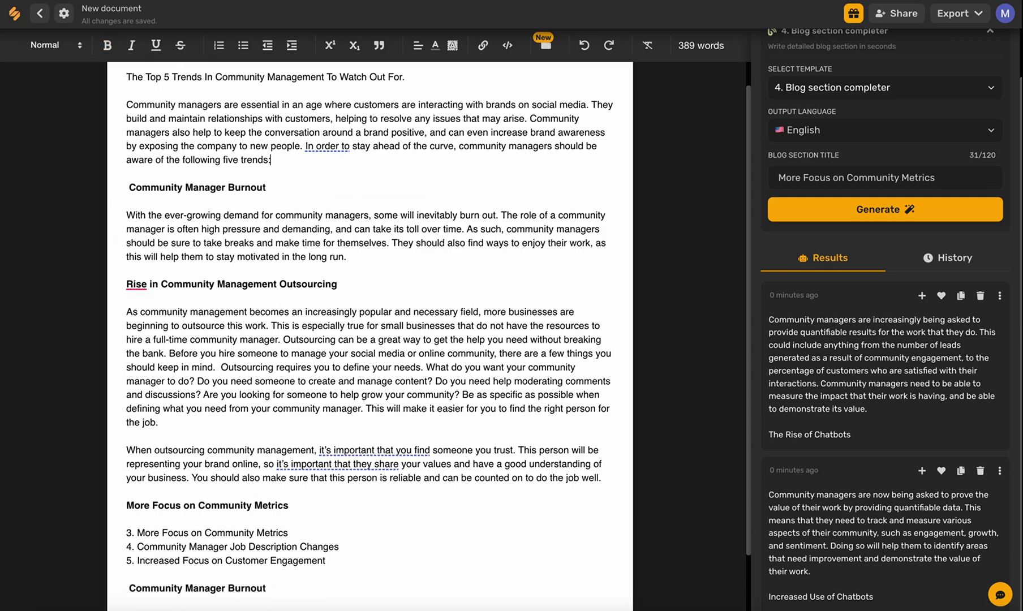
scroll(136, 464, "down", 2)
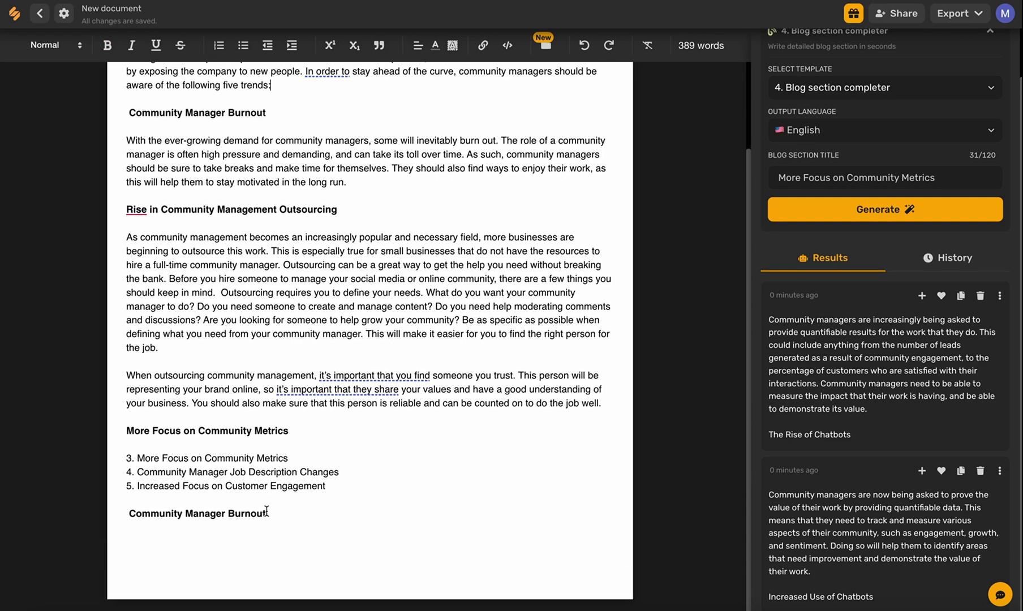
left_click(293, 430)
key("Return")
key("Return")
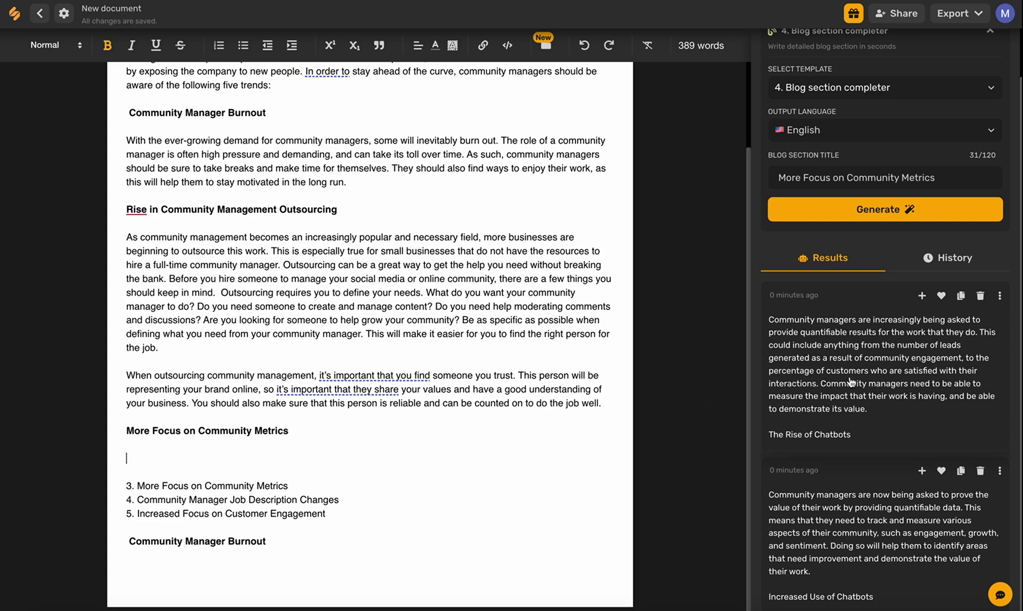
- Insert the first generated metrics paragraph and browse the earlier generated results
left_click(922, 296)
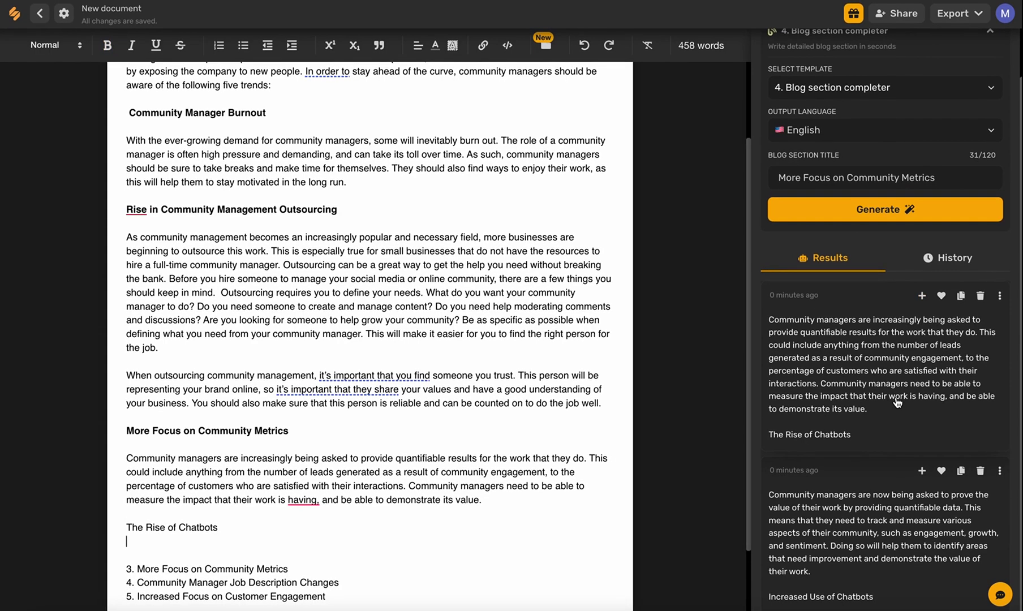
left_click(951, 261)
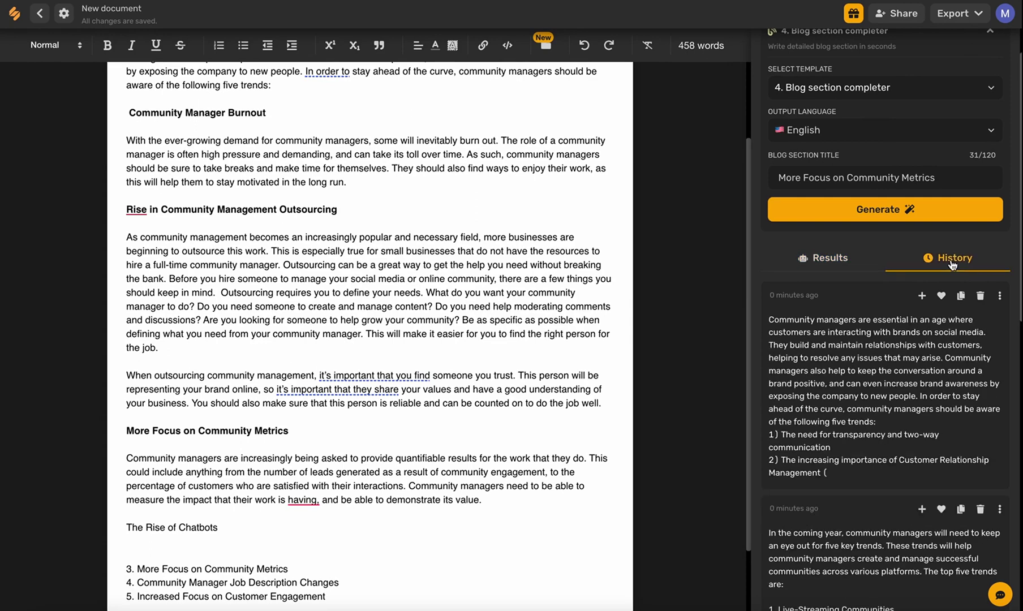
scroll(858, 399, "down", 3)
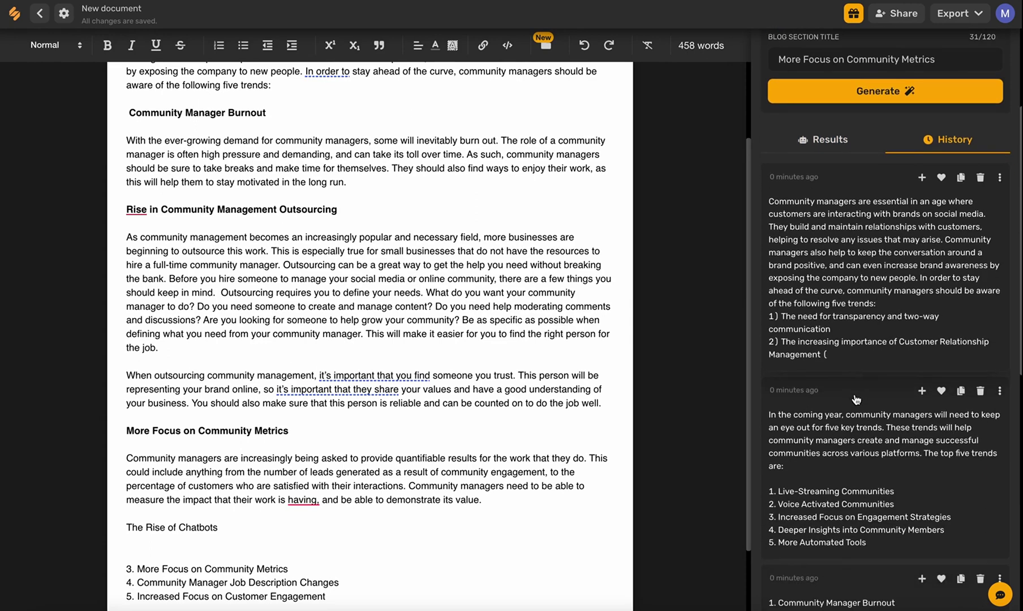
scroll(856, 399, "down", 8)
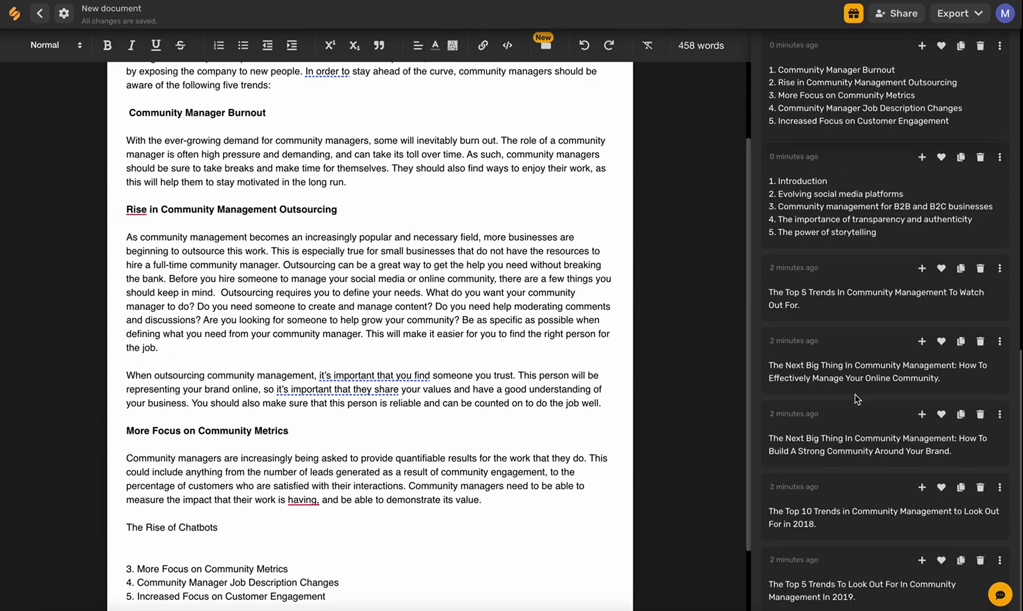
scroll(857, 399, "up", 10)
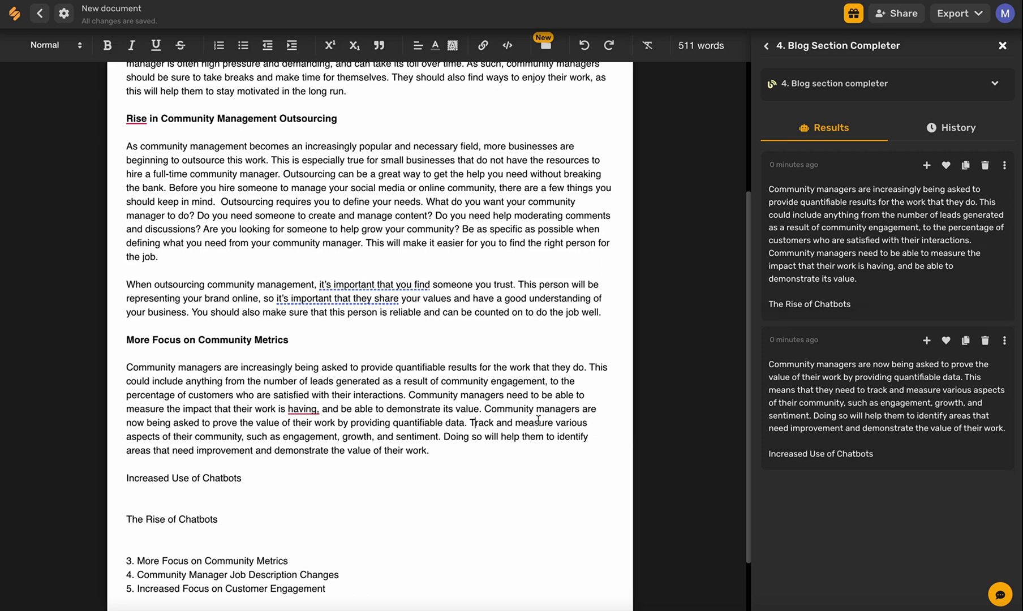
- Reword the metrics sentence to begin 'If you're a community manager, start tracking' and accept 'measuring'
left_click(475, 422)
key("BackSpace")
type("If you're a community manager, start t")
key("Right")
key("Right")
key("Right")
key("Right")
type("ing")
mouse_move(241, 451)
left_click(216, 548)
- Change 'their', 'them' and 'their' to 'your', 'you' and 'your' in the metrics paragraph
double_click(336, 436)
type("your")
double_click(218, 450)
type("you")
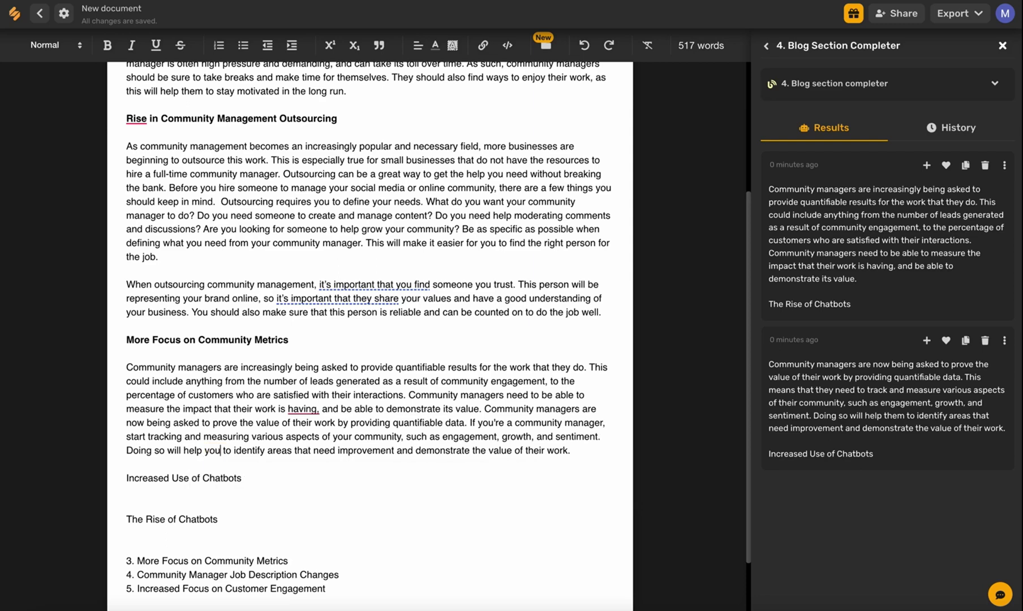
double_click(544, 451)
type("your")
left_click(588, 451)
- Delete the two leftover chatbot headings and the list line '3. More Focus on Community Metrics'
left_click_drag(224, 523, 123, 480)
key("BackSpace")
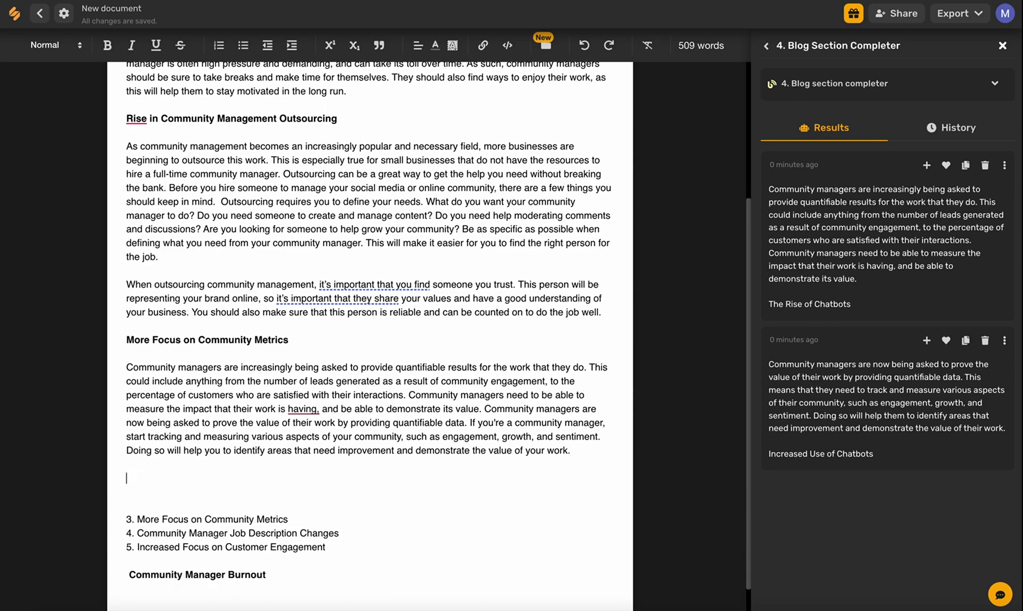
left_click_drag(288, 505, 124, 514)
key("BackSpace")
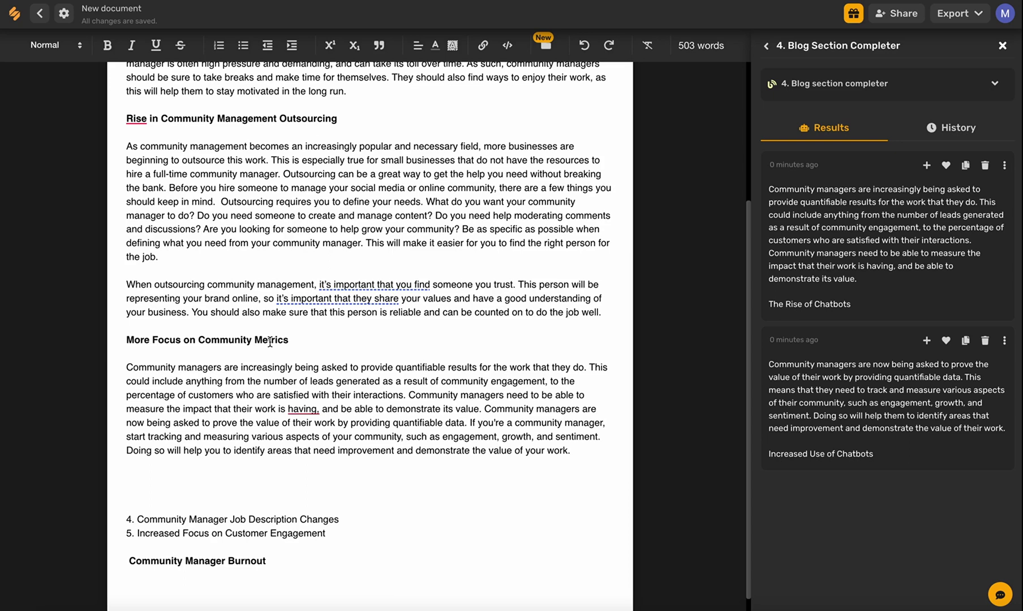
- Type the heading 'The Rise of Chatbots' on the empty line and select it with the metrics section
left_click(133, 473)
type("The Rise of Chatbots")
key("ctrl+shift+Up")
key("ctrl+shift+Up")
key("ctrl+shift+Up")
key("ctrl+shift+Up")
key("ctrl+shift+Up")
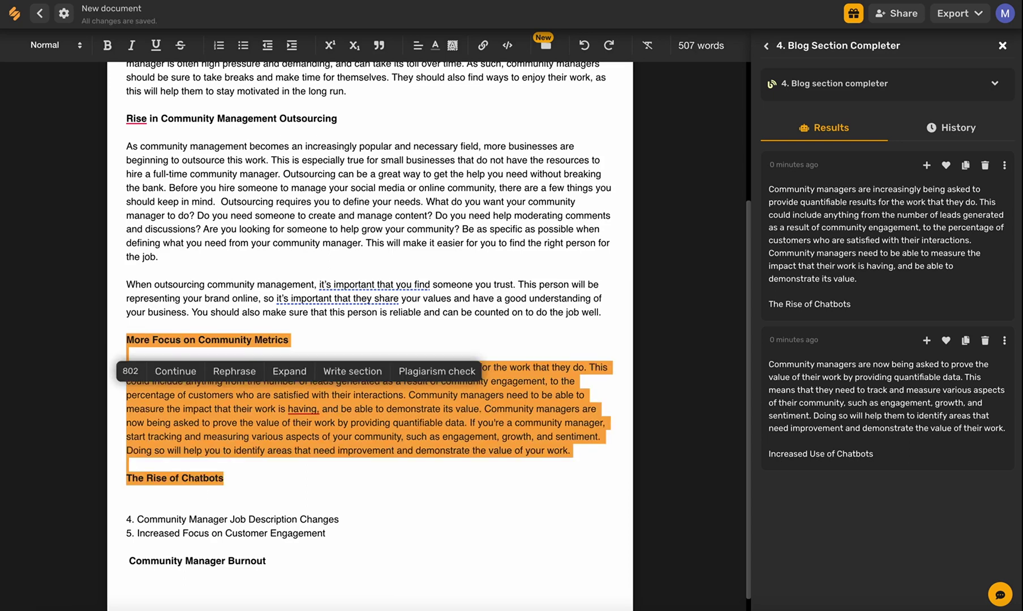
- Select the metrics text through 'The Rise of Chatbots' and generate section drafts for it
left_click(246, 487)
left_click_drag(233, 480, 120, 345)
left_click(351, 376)
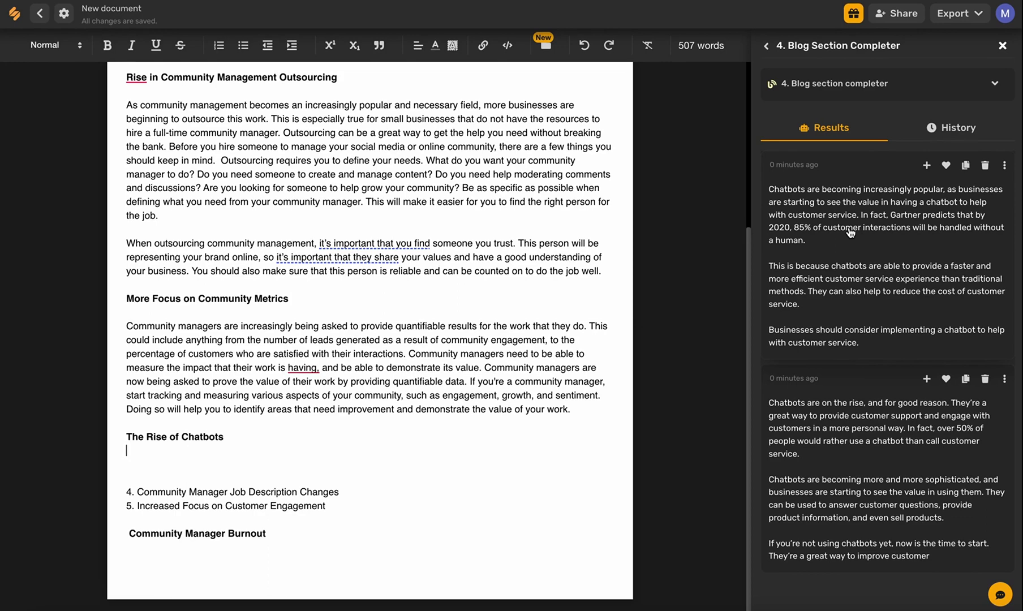
- Extend the heading with 'in Community Management' and regenerate section drafts for the longer heading
left_click(231, 437)
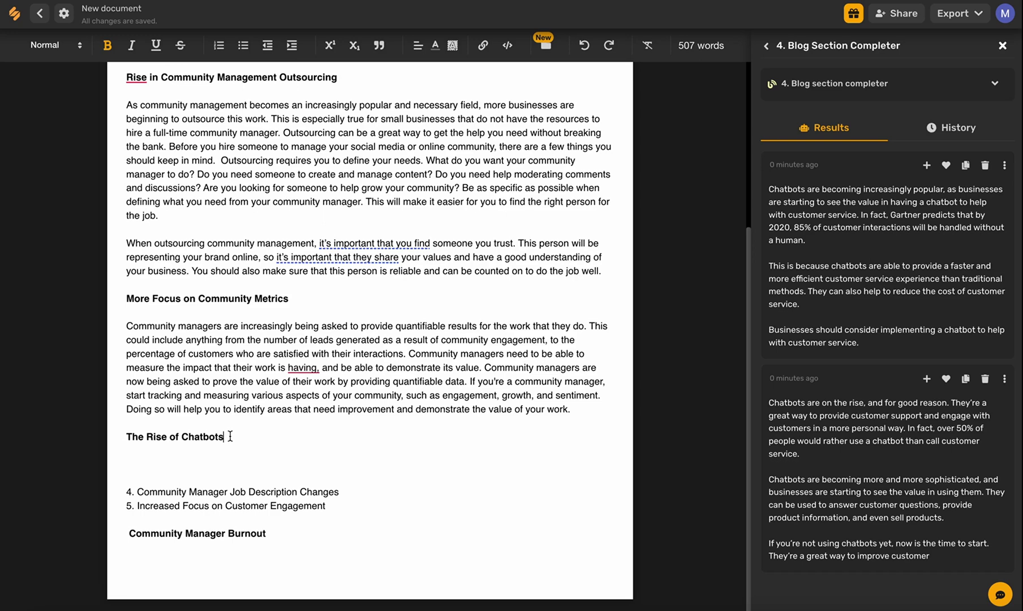
type("in Community Management")
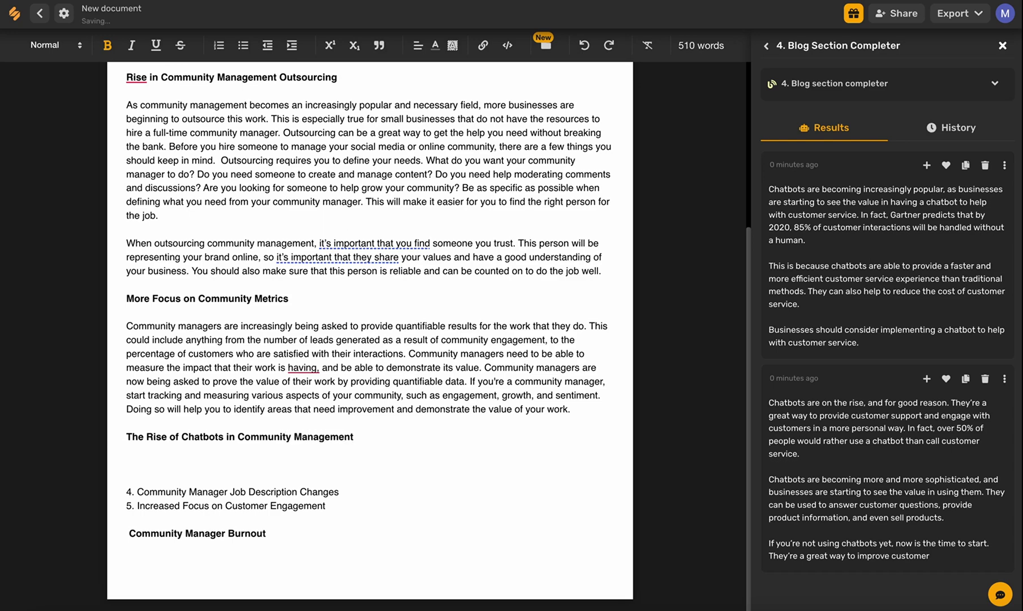
left_click(363, 436)
left_click_drag(363, 436, 116, 327)
left_click(167, 358)
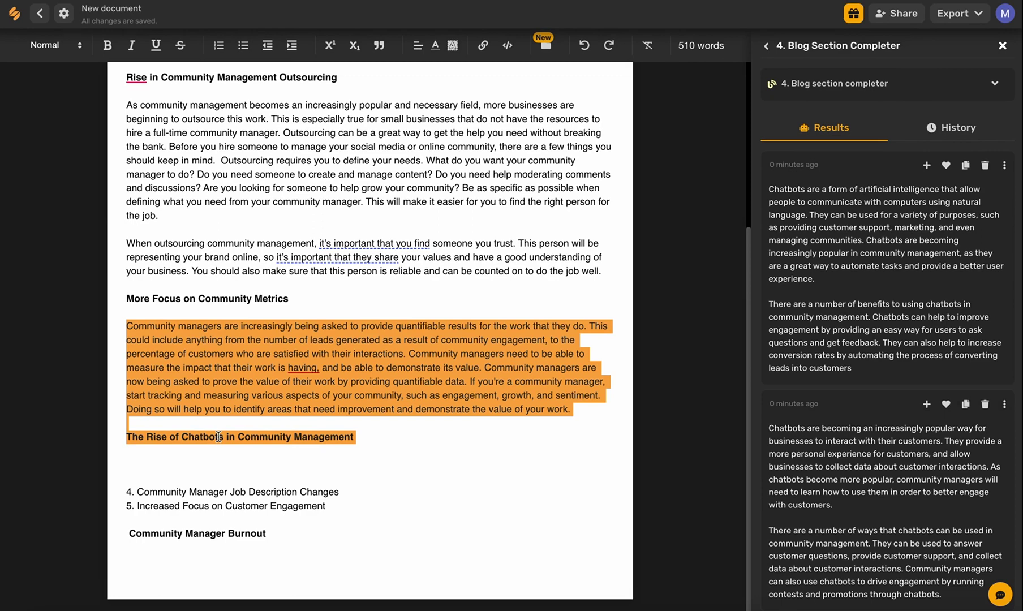
- Add a blank line under The Rise of Chatbots in Community Management and insert the second generated result
left_click(359, 437)
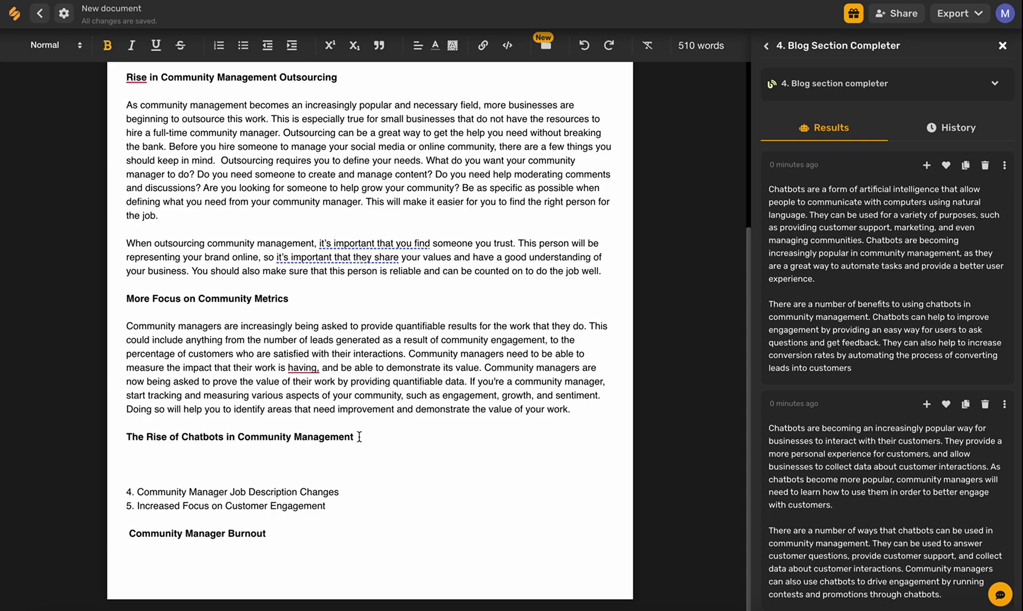
key("Return")
key("Return")
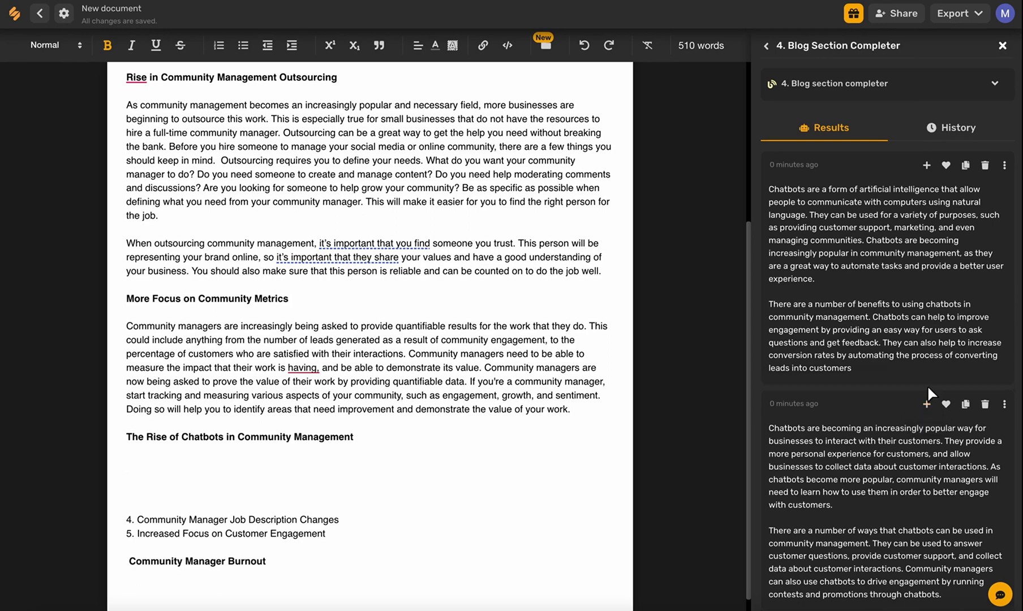
left_click(926, 412)
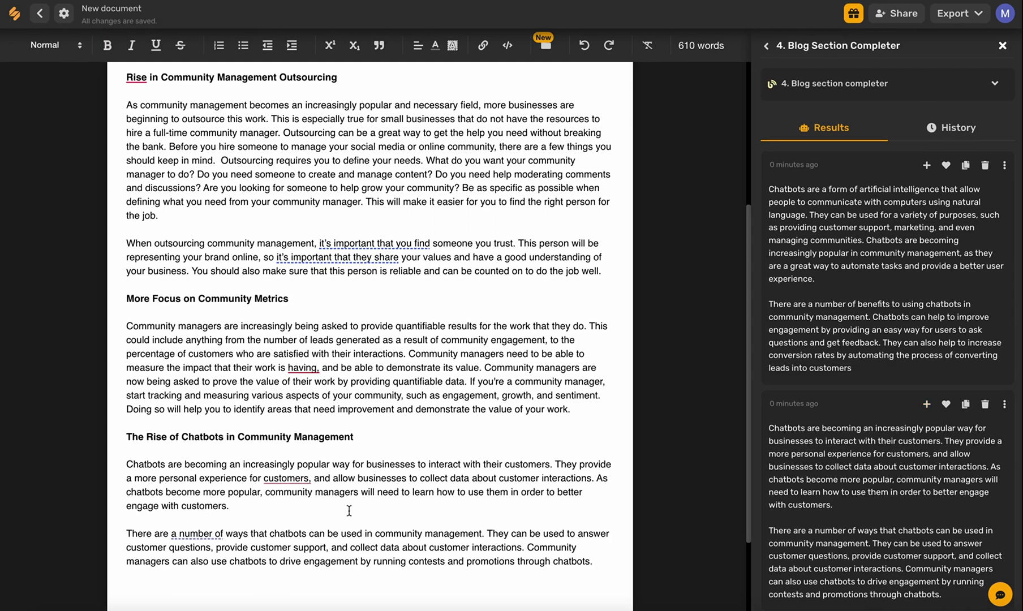
scroll(224, 495, "down", 1)
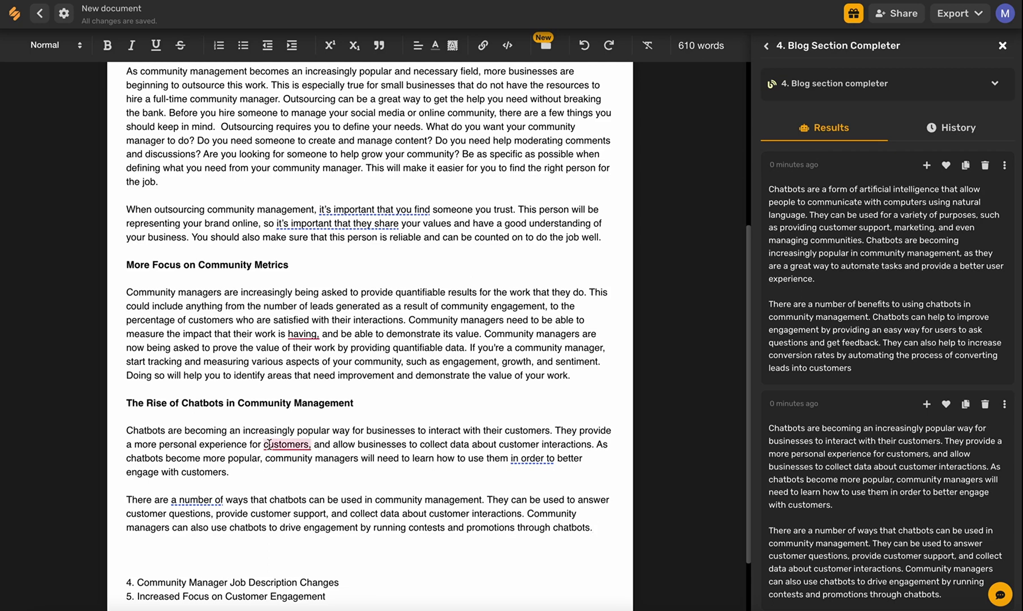
- Remove the commas after 'customers' and after 'having' in the chatbot paragraphs
mouse_move(288, 448)
left_click(283, 557)
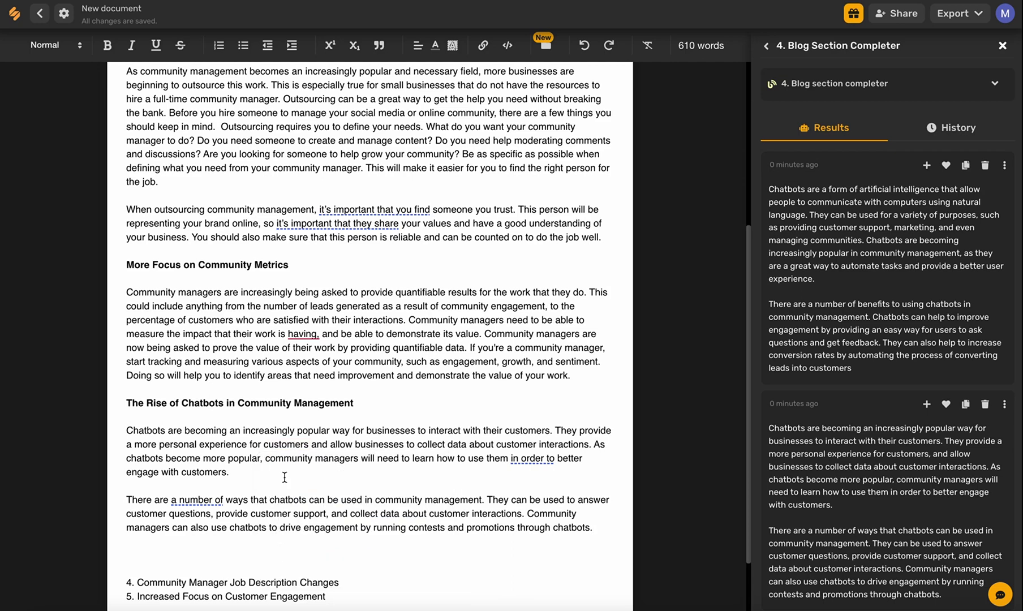
mouse_move(291, 335)
left_click(301, 447)
- Tighten the wording to 'you must find', 'they must share', and 'To' instead of 'In order to'
mouse_move(375, 205)
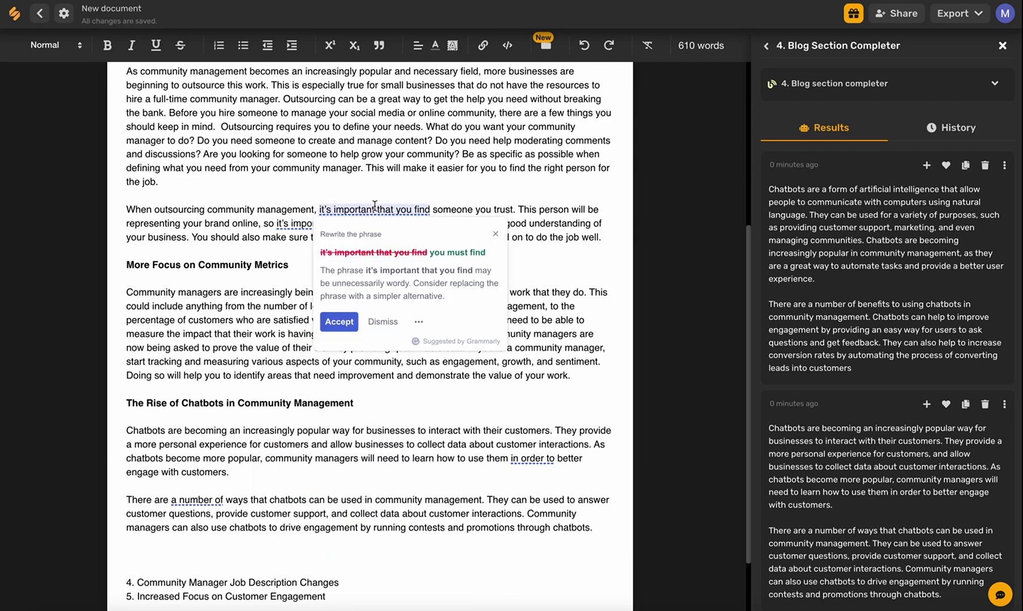
left_click(341, 322)
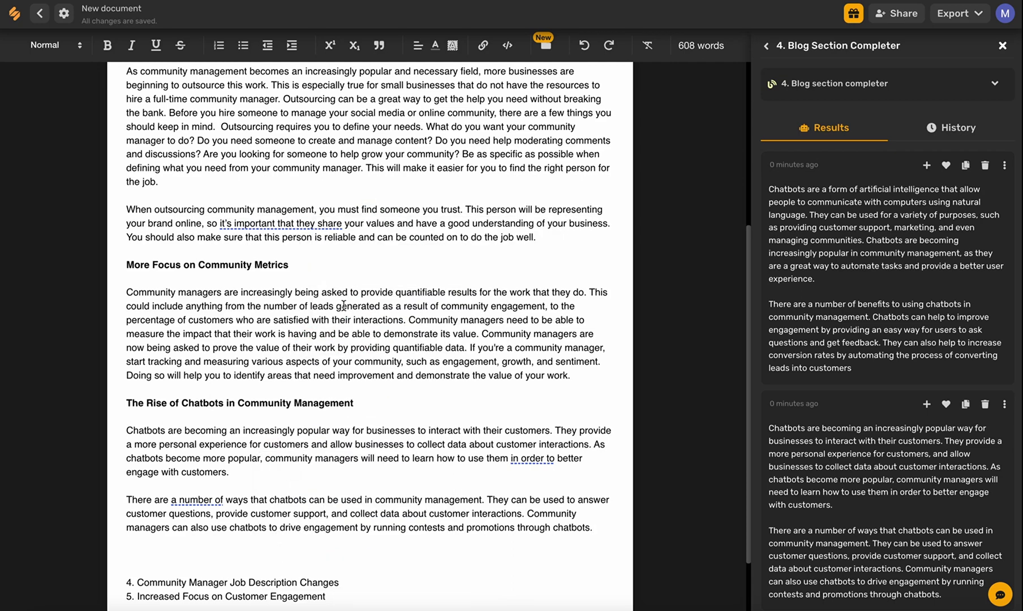
mouse_move(303, 226)
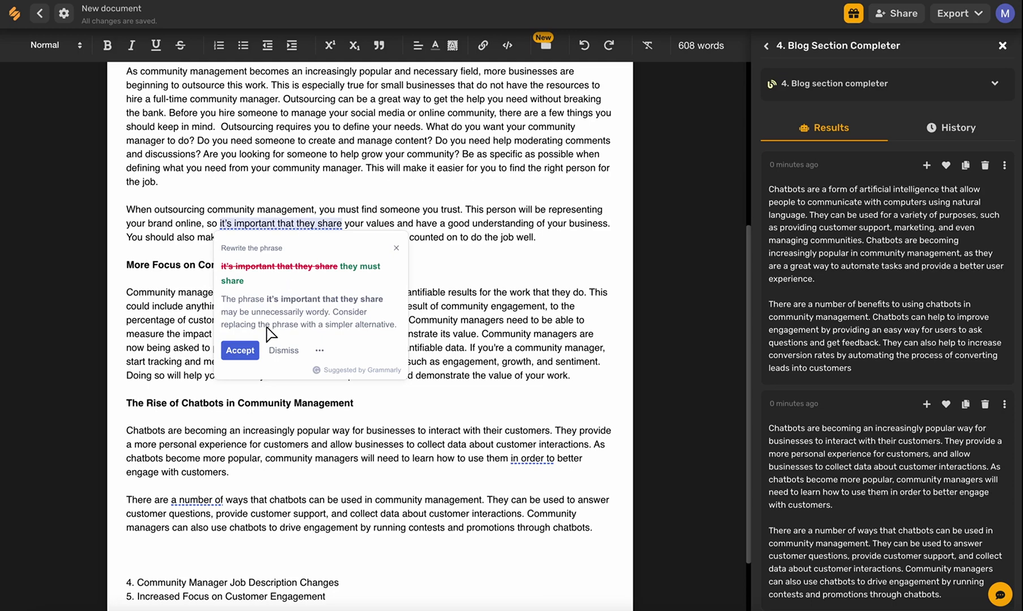
left_click(250, 349)
scroll(305, 379, "up", 5)
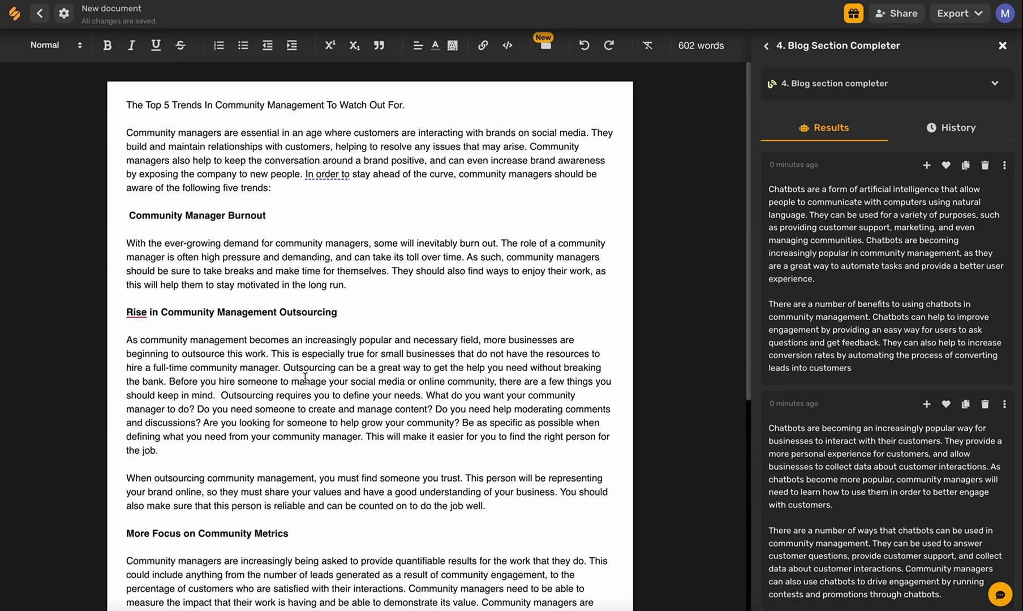
mouse_move(339, 163)
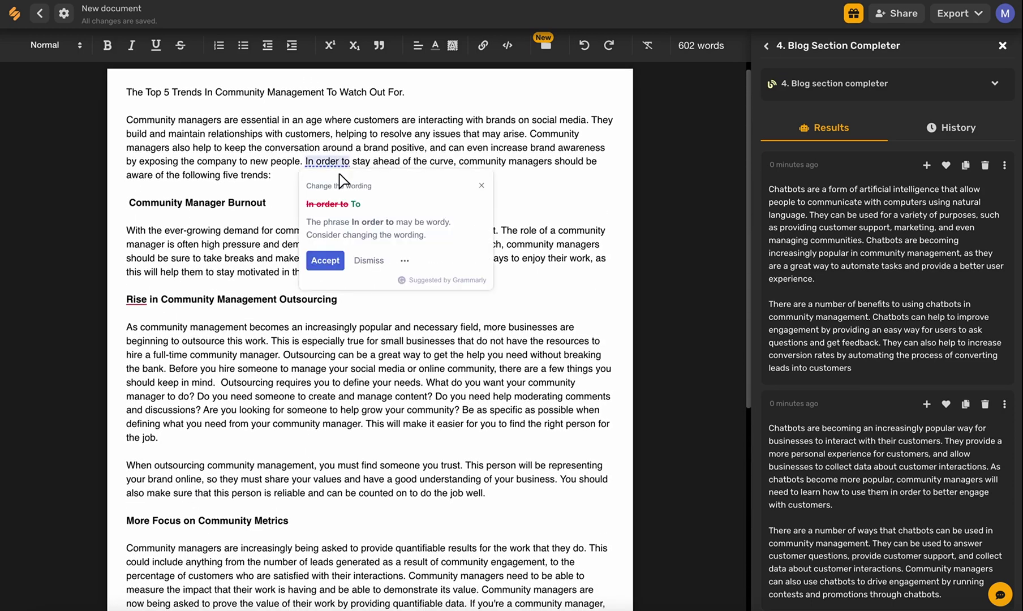
left_click(327, 259)
scroll(328, 256, "down", 6)
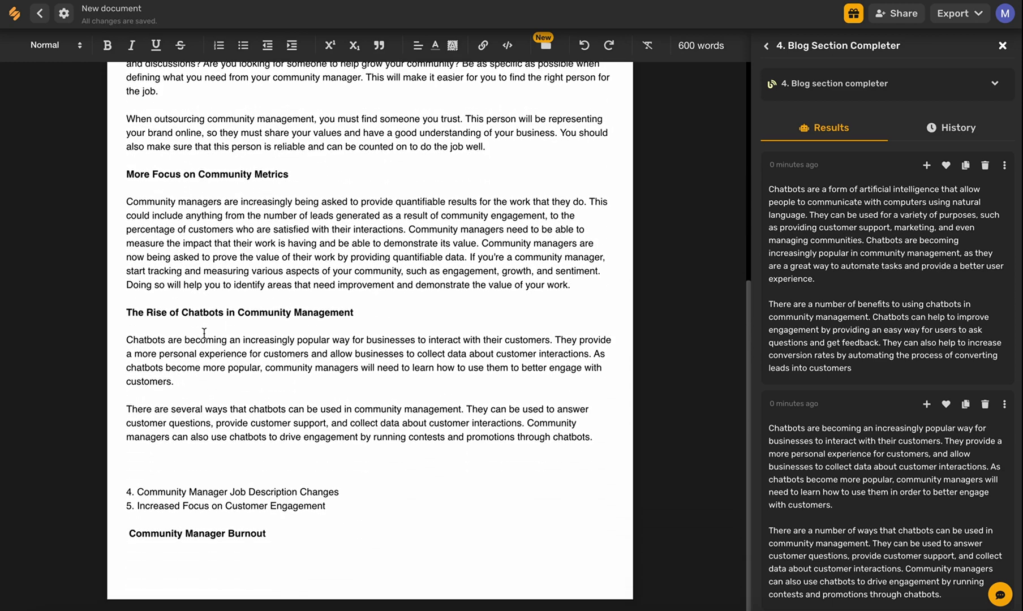
- Delete the leftover fourth outline item, Job Description Changes
triple_click(285, 494)
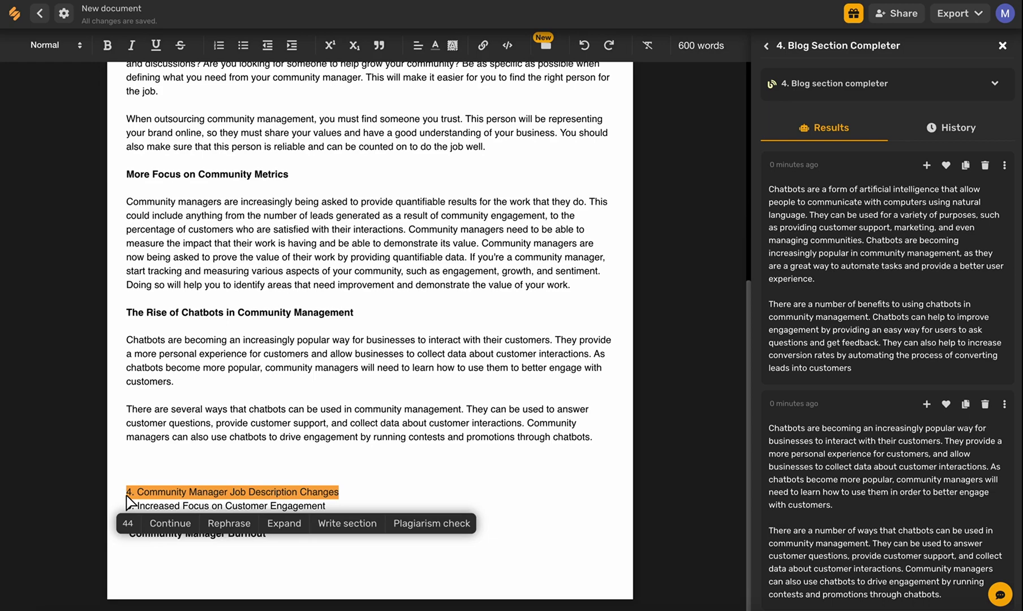
key("BackSpace")
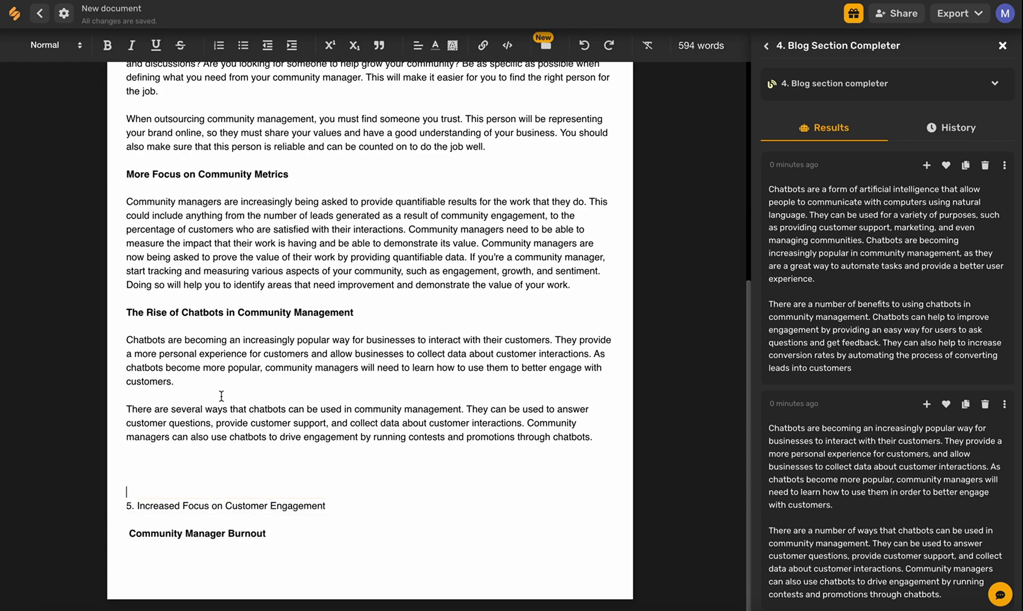
scroll(221, 396, "up", 6)
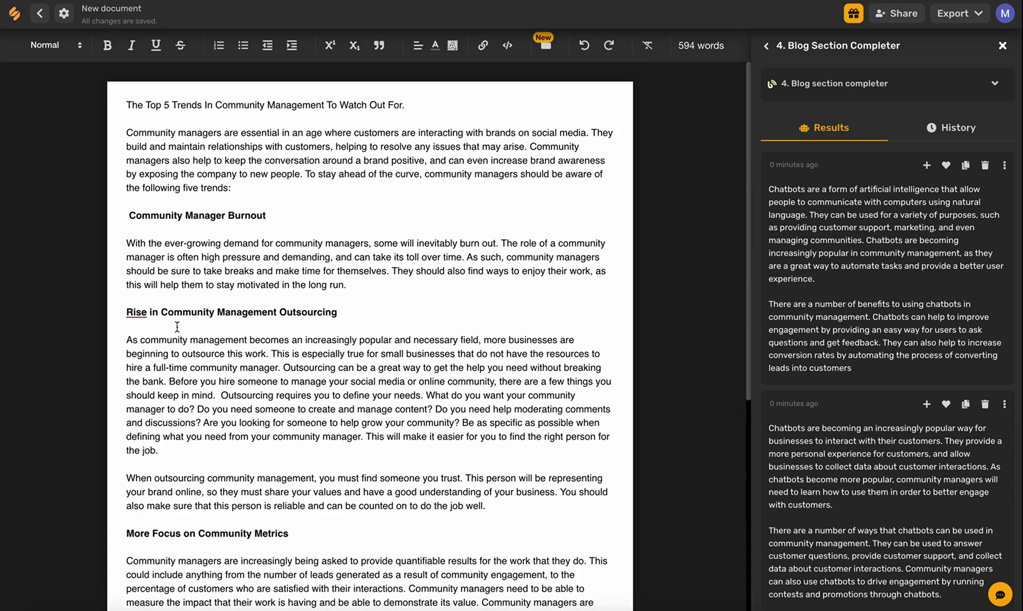
scroll(194, 538, "down", 5)
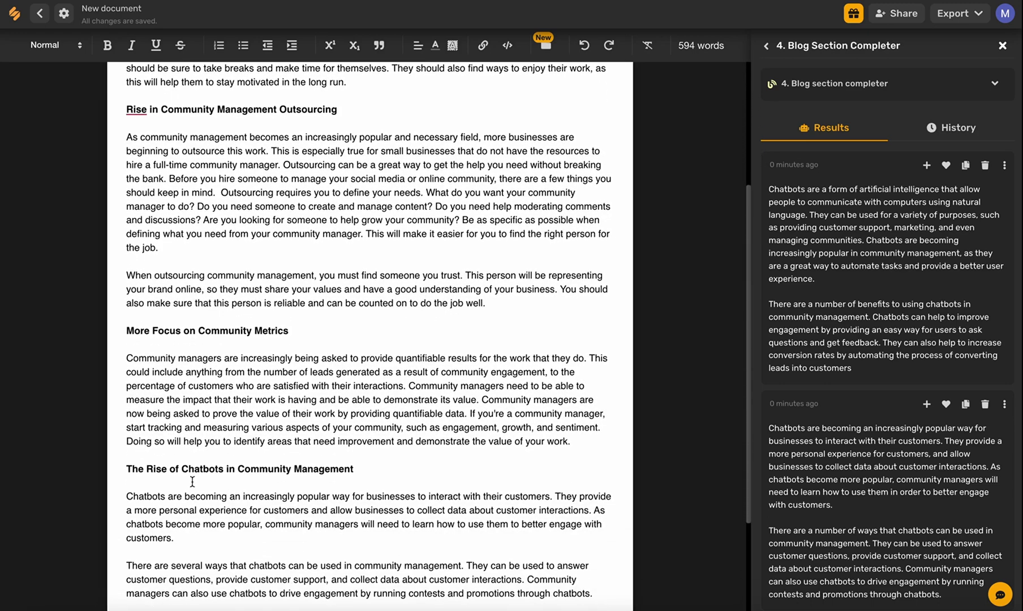
scroll(192, 481, "down", 3)
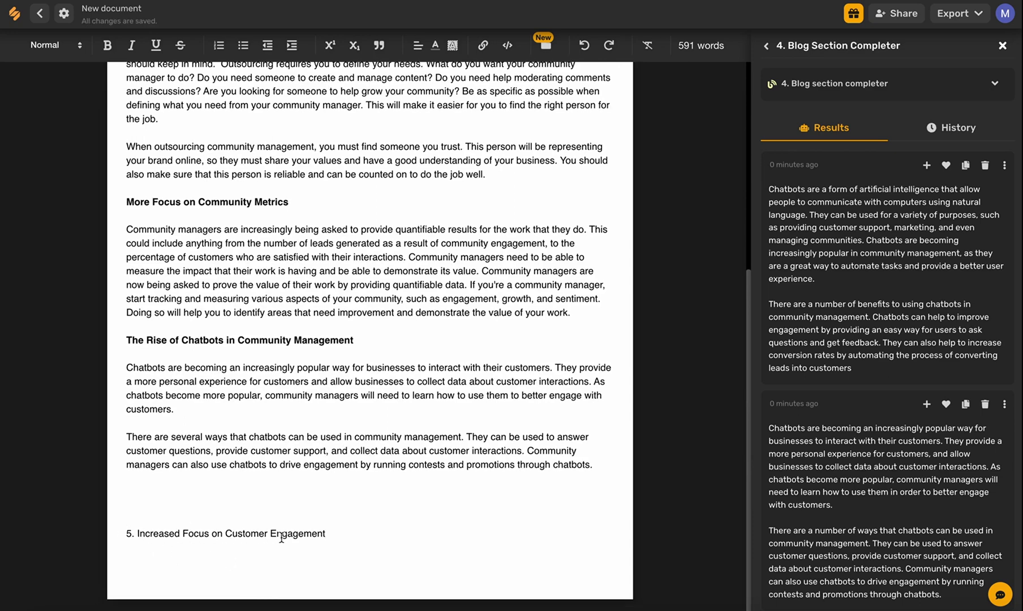
- Strip the '5.' numbering, bold 'Increased Focus on Customer Engagement', add a line below, and select it
left_click(135, 534)
left_click_drag(135, 534, 126, 533)
key("BackSpace")
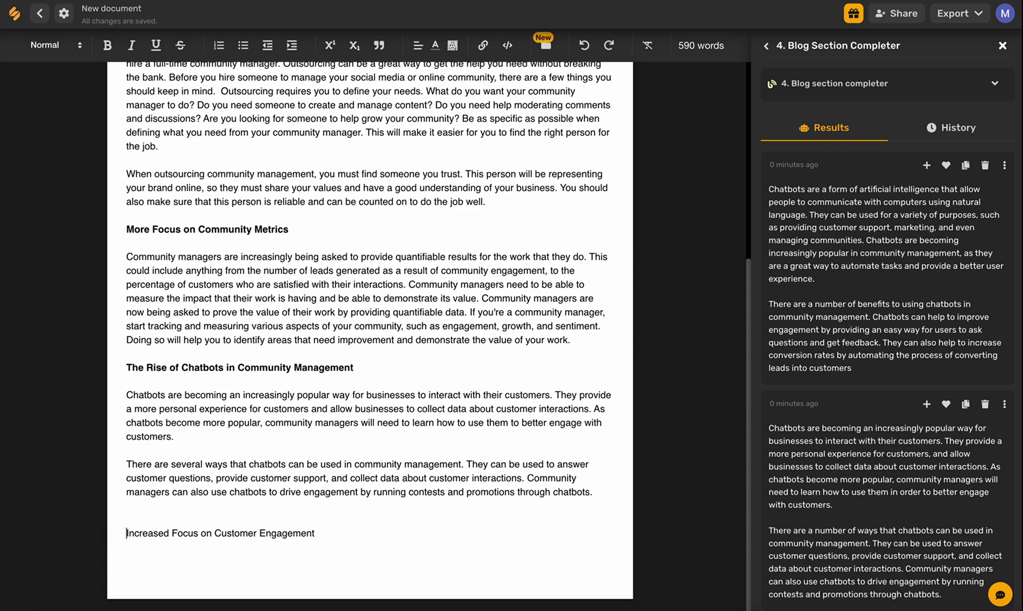
triple_click(114, 533)
key("ctrl+b")
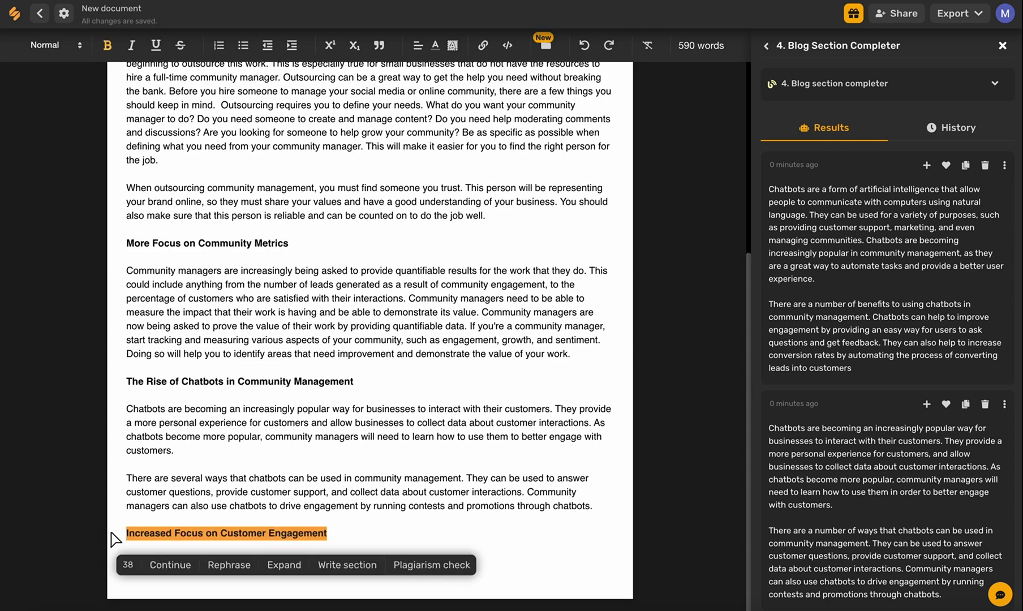
left_click(343, 532)
key("Return")
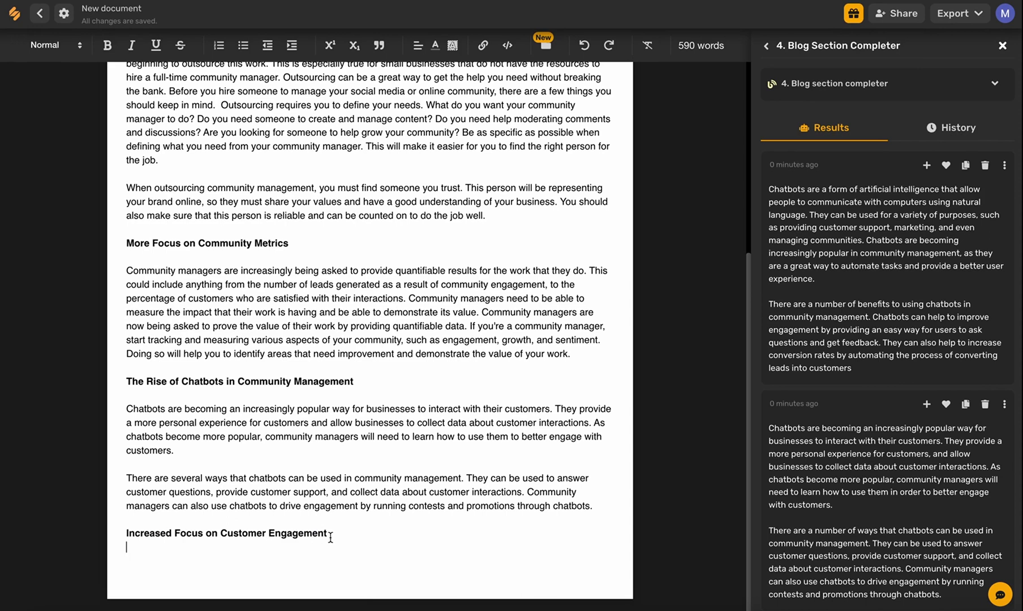
left_click_drag(332, 538, 129, 413)
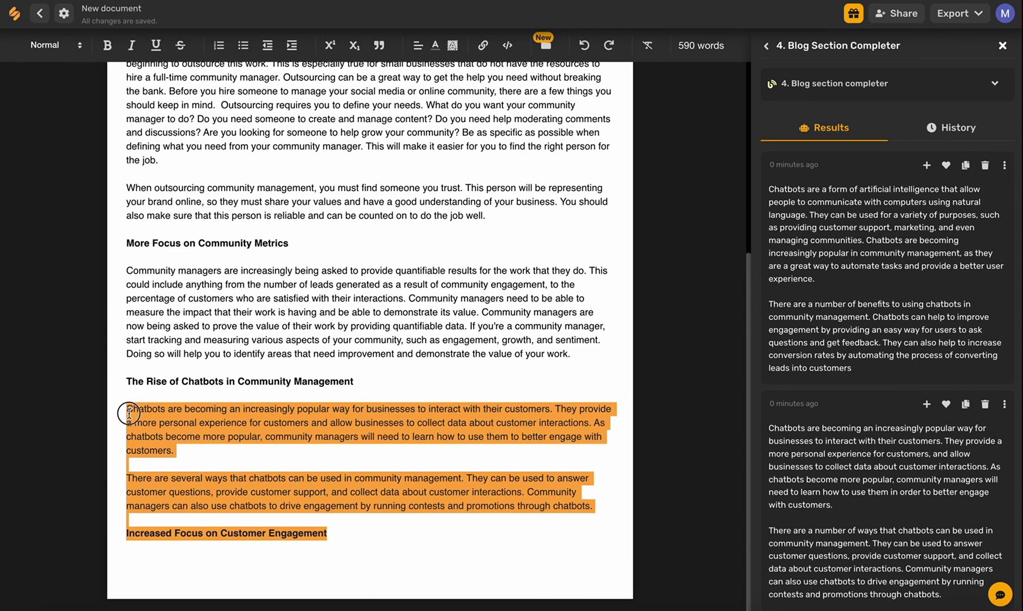
left_click_drag(129, 413, 131, 523)
key("ctrl+c")
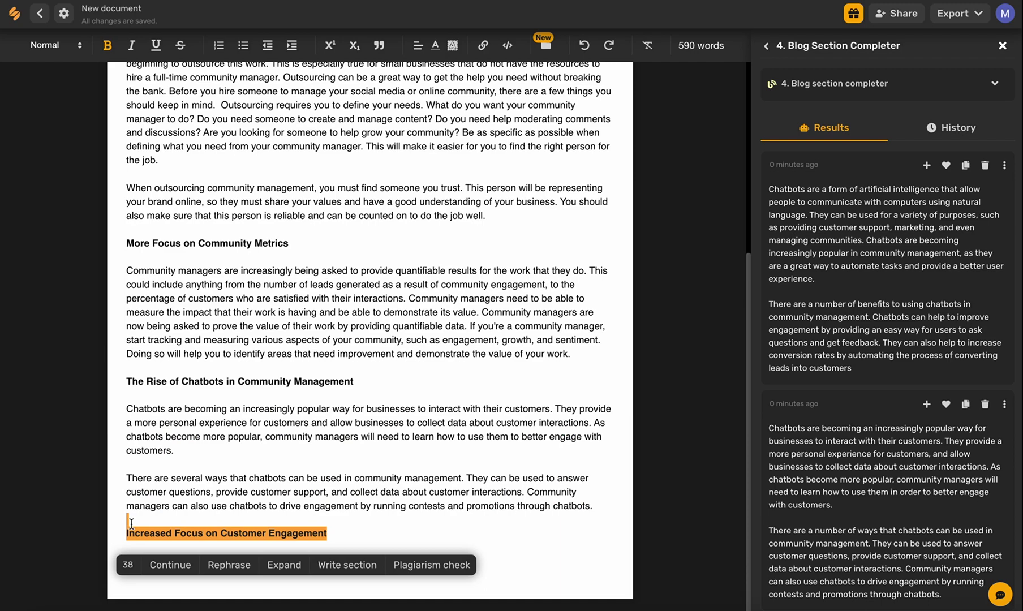
- Paste the heading after the intro and extend it to 'Increased Focus on Customer Engagement in Online Communities'
scroll(131, 524, "up", 5)
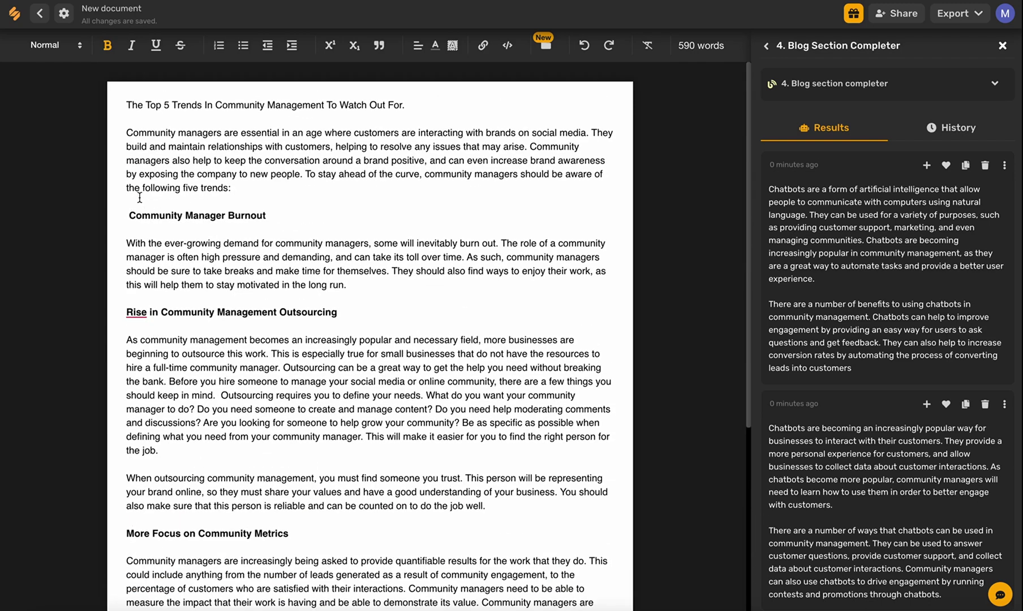
left_click(234, 190)
key("Return")
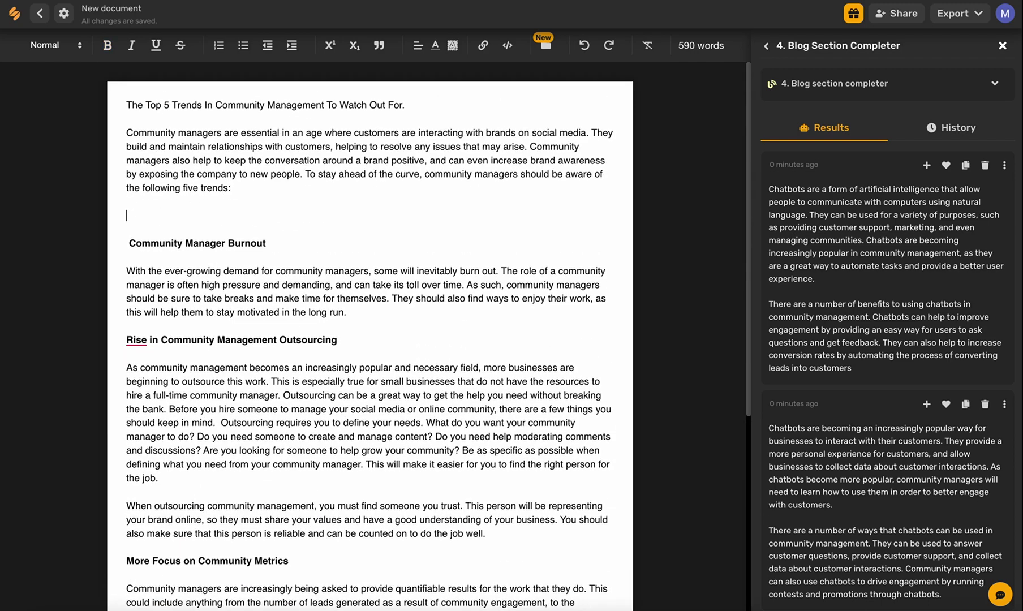
key("ctrl+v")
key("BackSpace")
key("BackSpace")
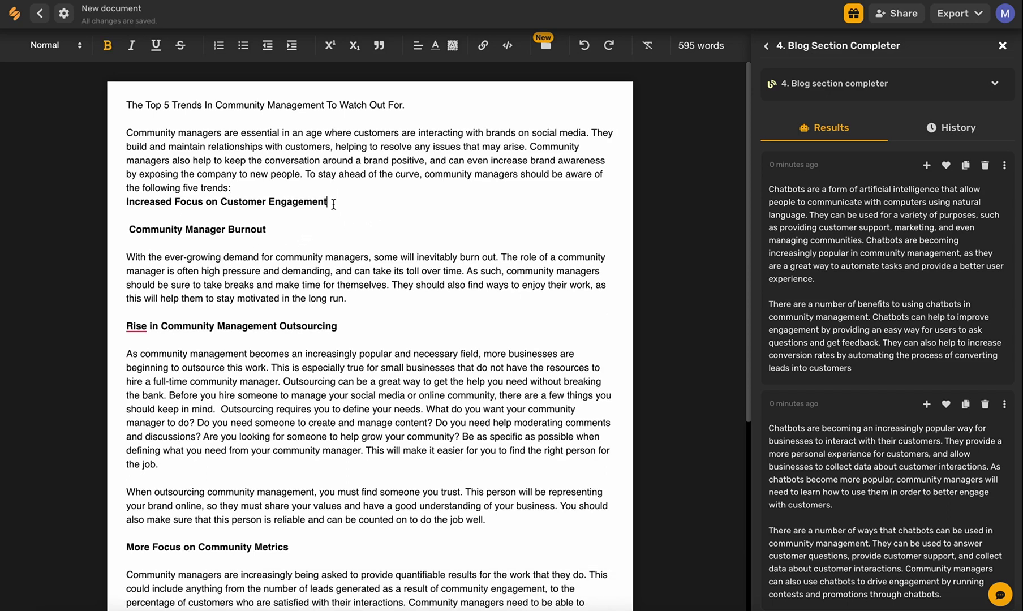
type("in Online Communities")
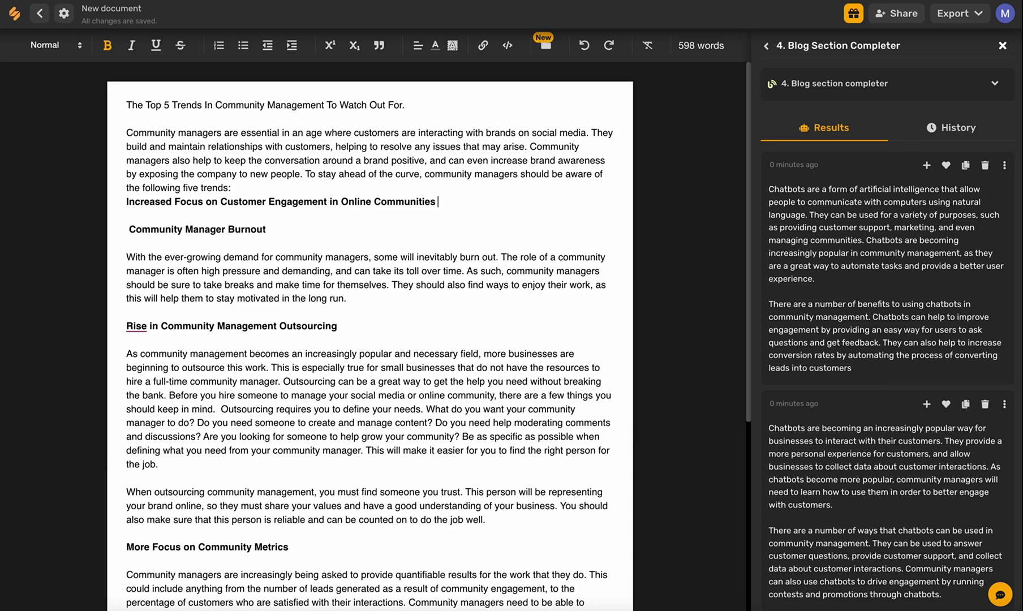
left_click_drag(447, 202, 302, 204)
- Generate a customer engagement section from the title, intro and heading, and insert the first result below it
left_click(139, 213)
left_click_drag(140, 213, 121, 104)
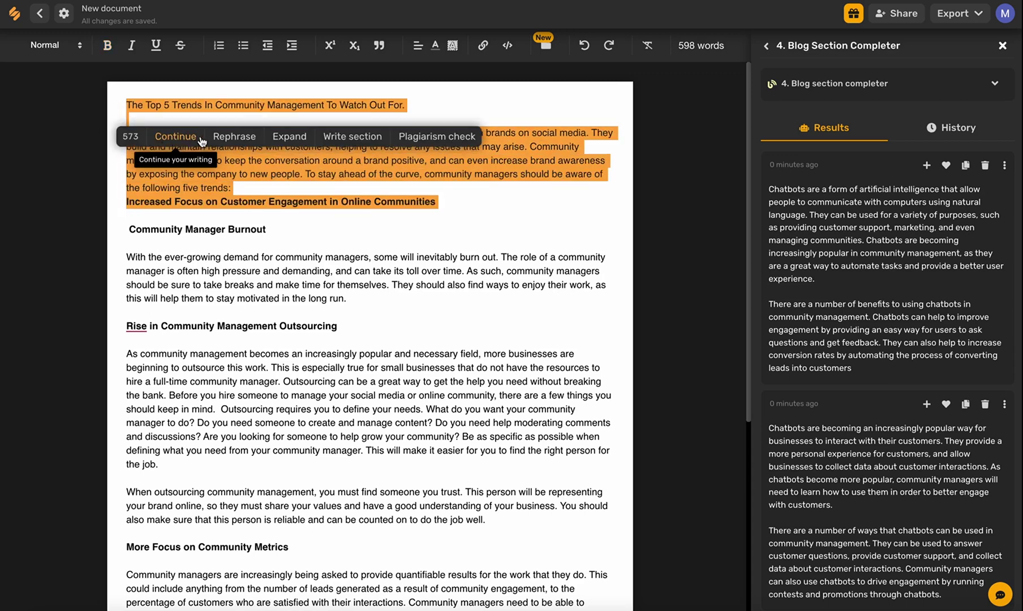
left_click(375, 139)
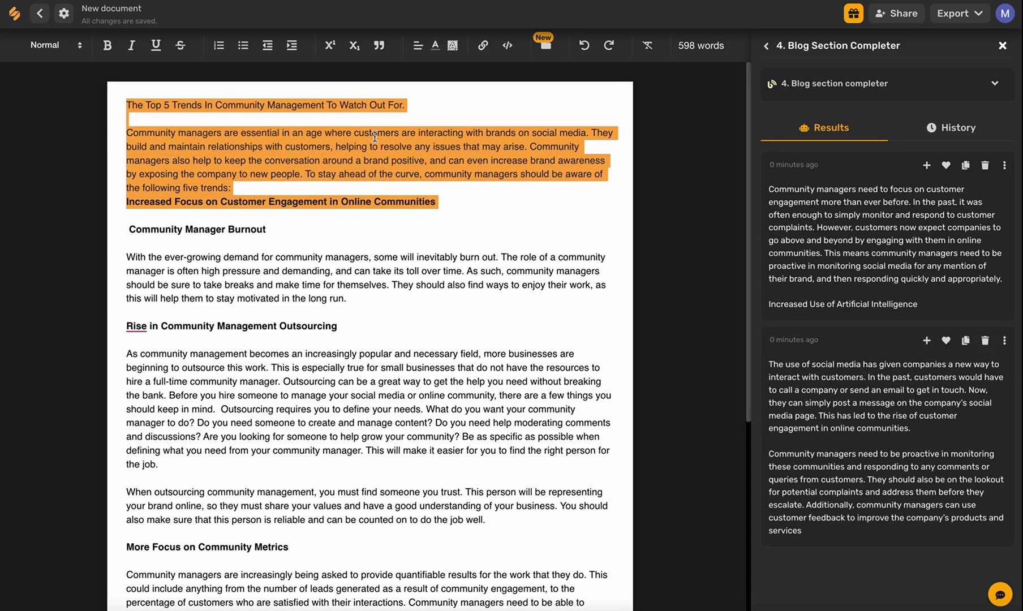
key("Right")
key("Return")
key("Return")
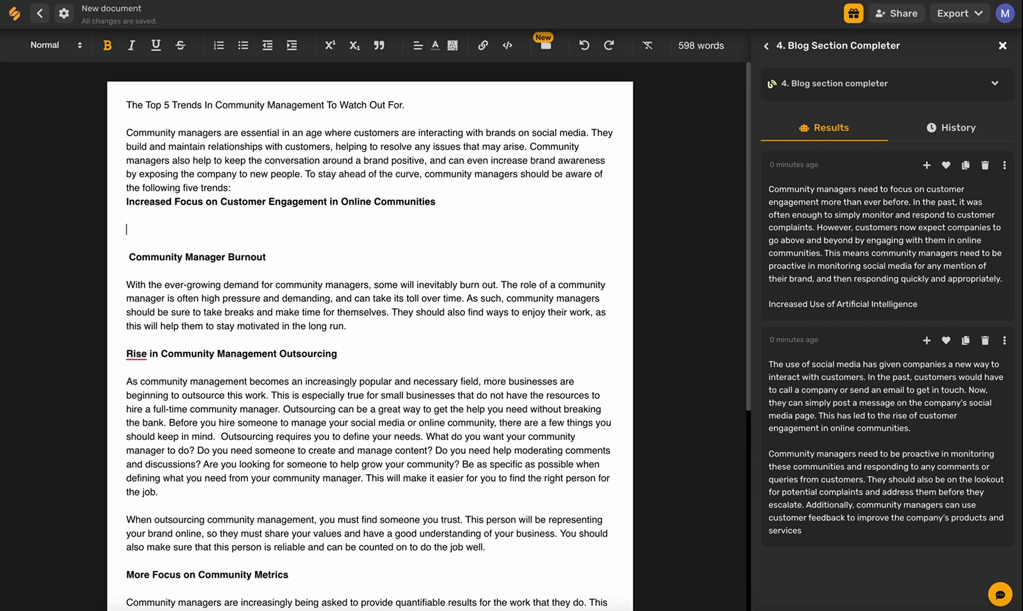
left_click(926, 165)
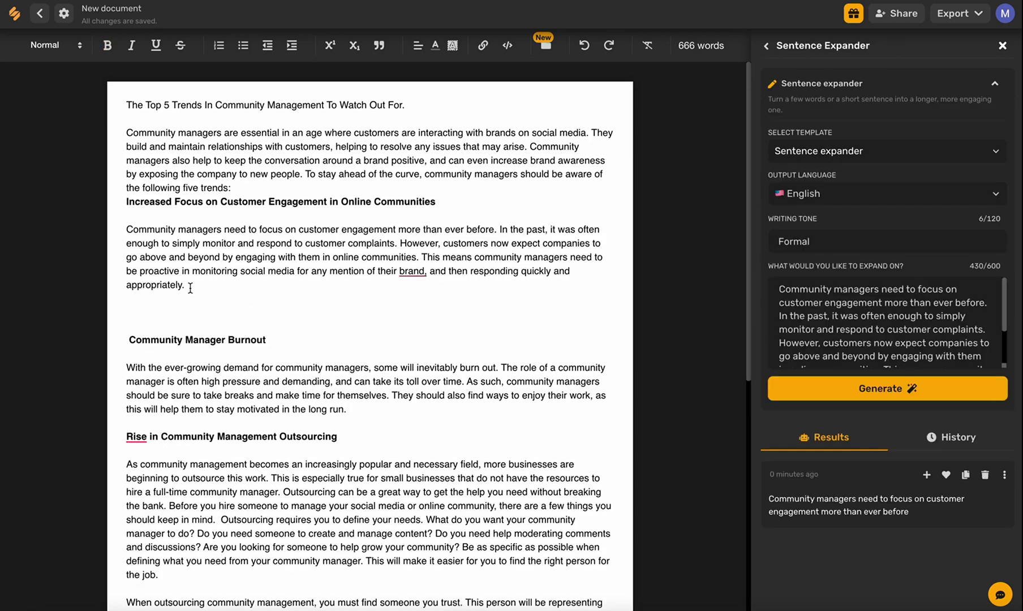
- Continue the customer engagement paragraph with AI, join the 'Additionally' continuation into it, and select the section
left_click_drag(187, 285, 127, 226)
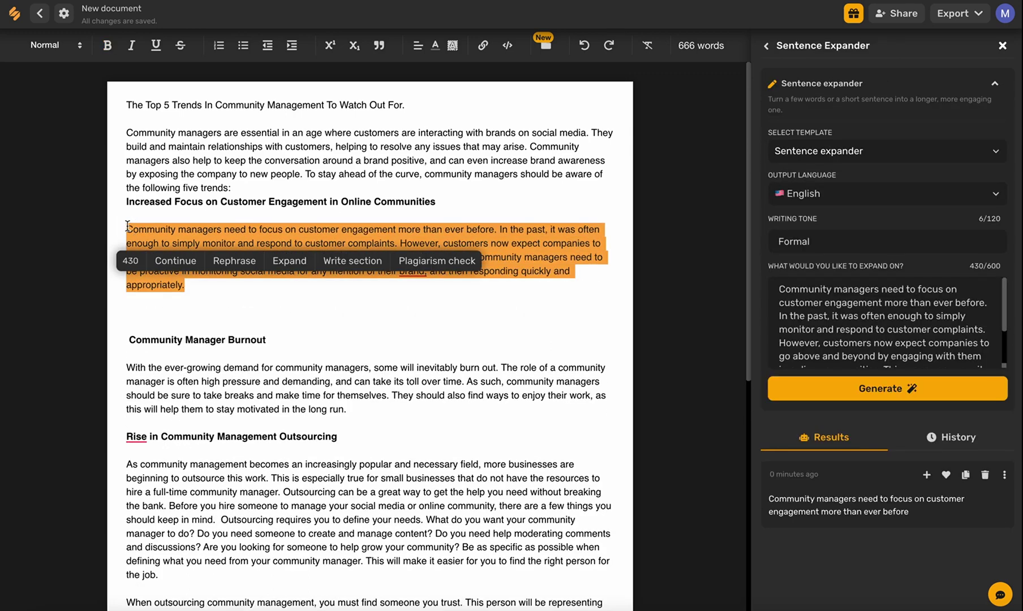
left_click(175, 261)
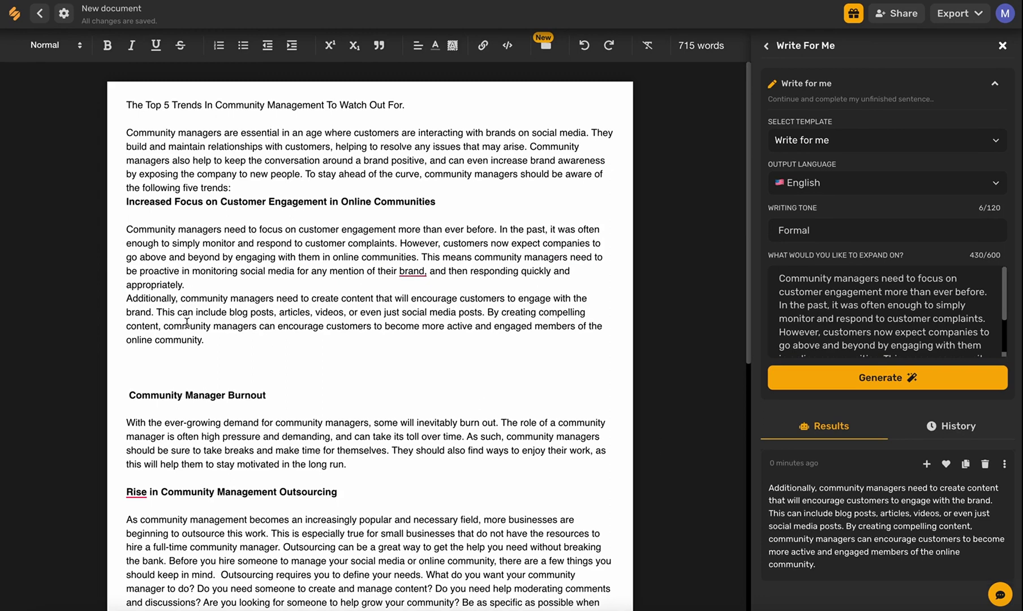
left_click(127, 298)
key("BackSpace")
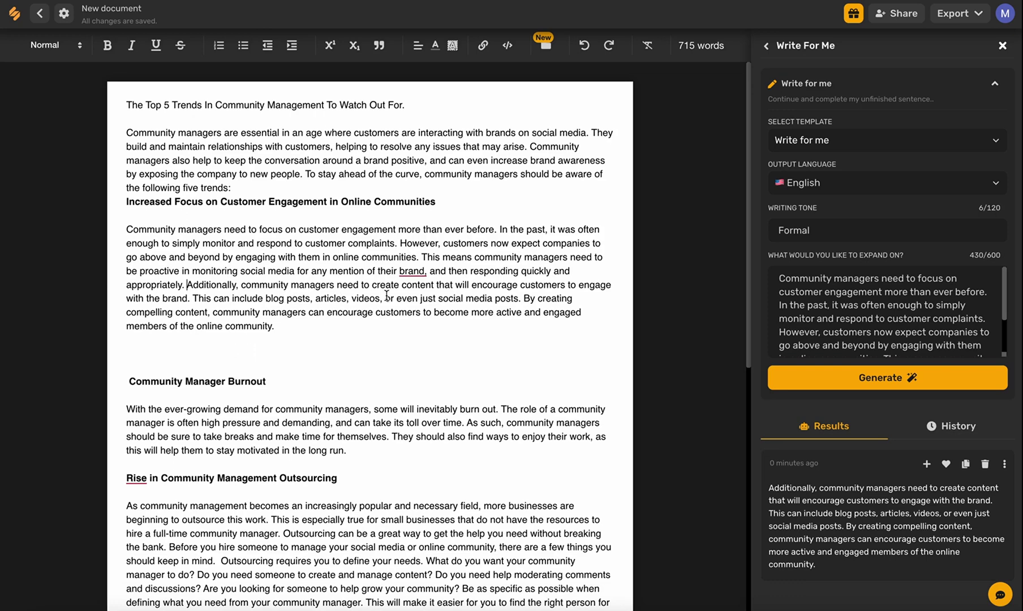
left_click_drag(276, 327, 125, 206)
key("ctrl+c")
- Move the customer engagement section from after the intro to the post's end, deleting the duplicate old heading
key("BackSpace")
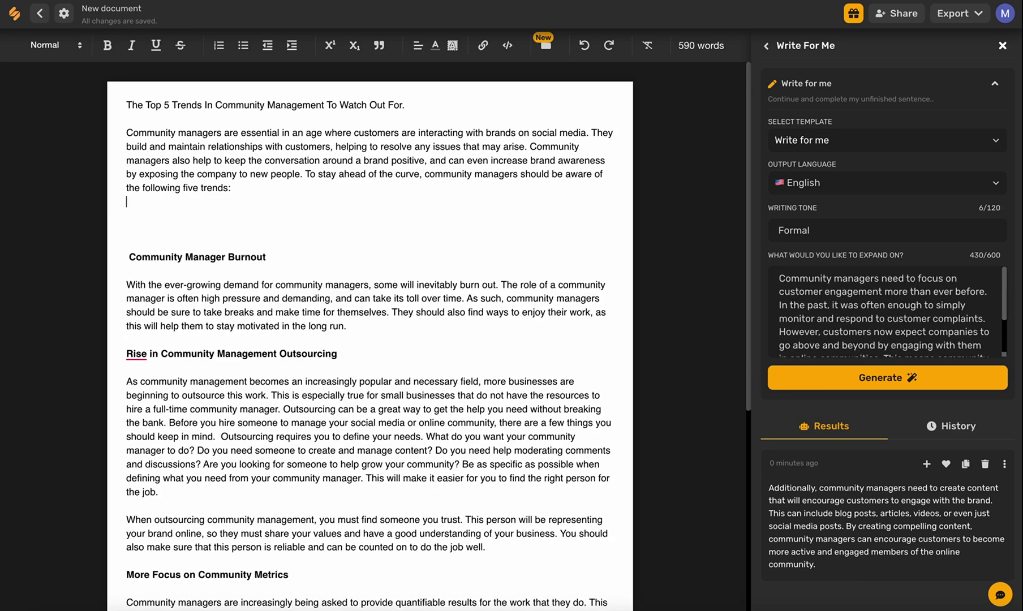
key("BackSpace")
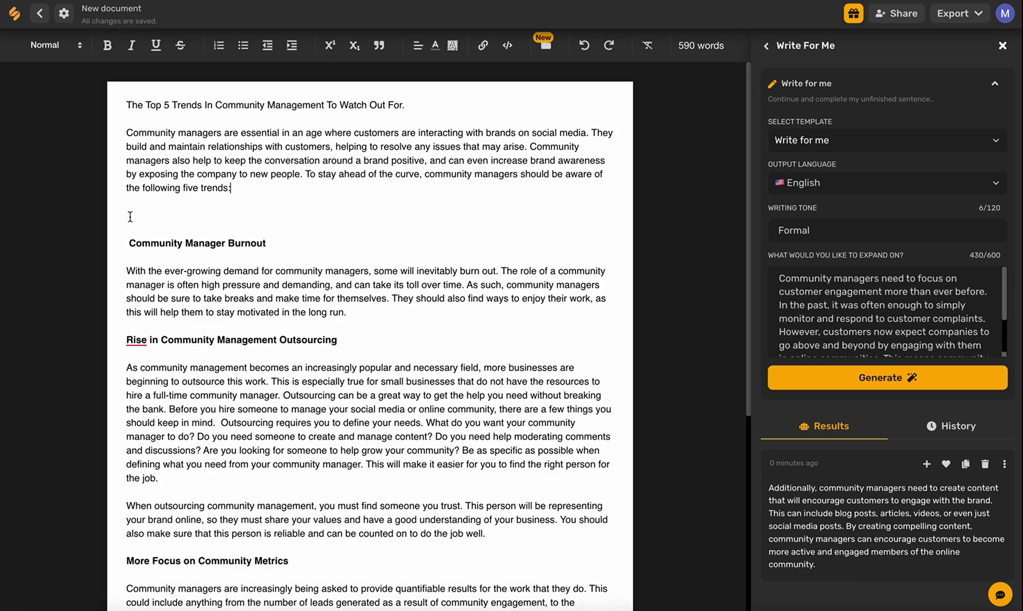
scroll(311, 568, "down", 5)
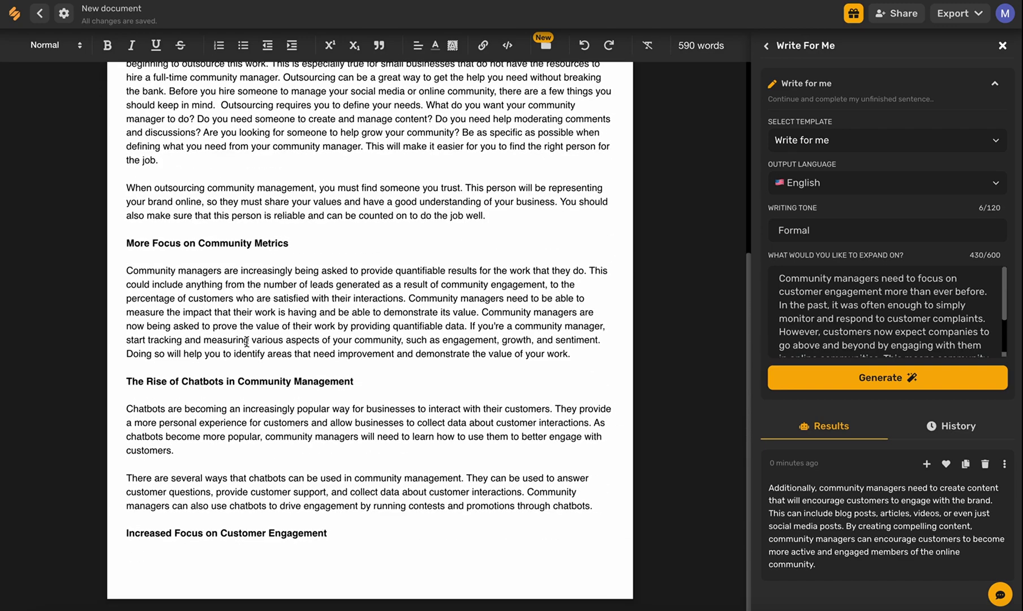
key("Return")
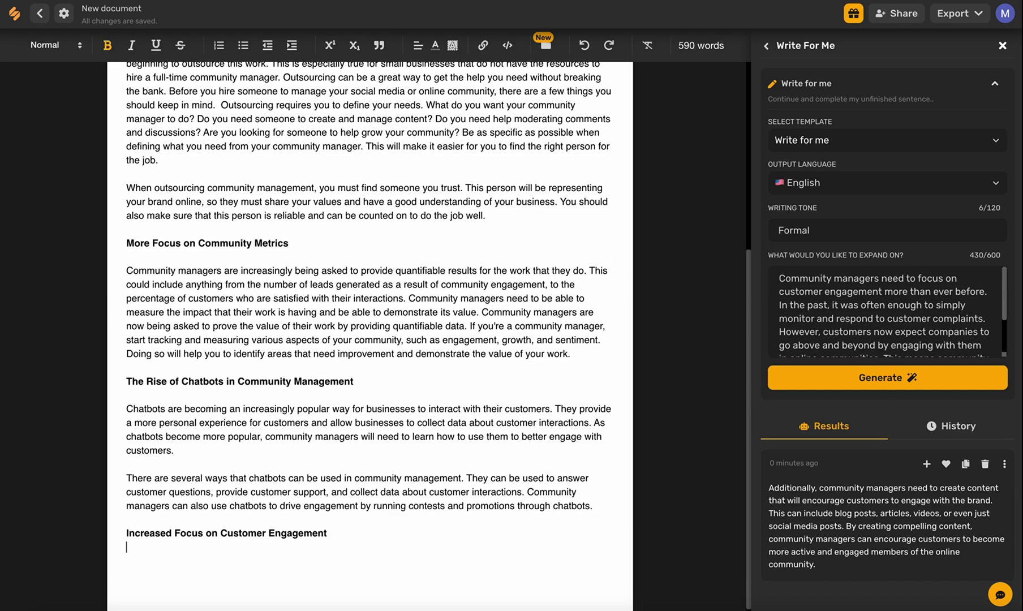
key("ctrl+v")
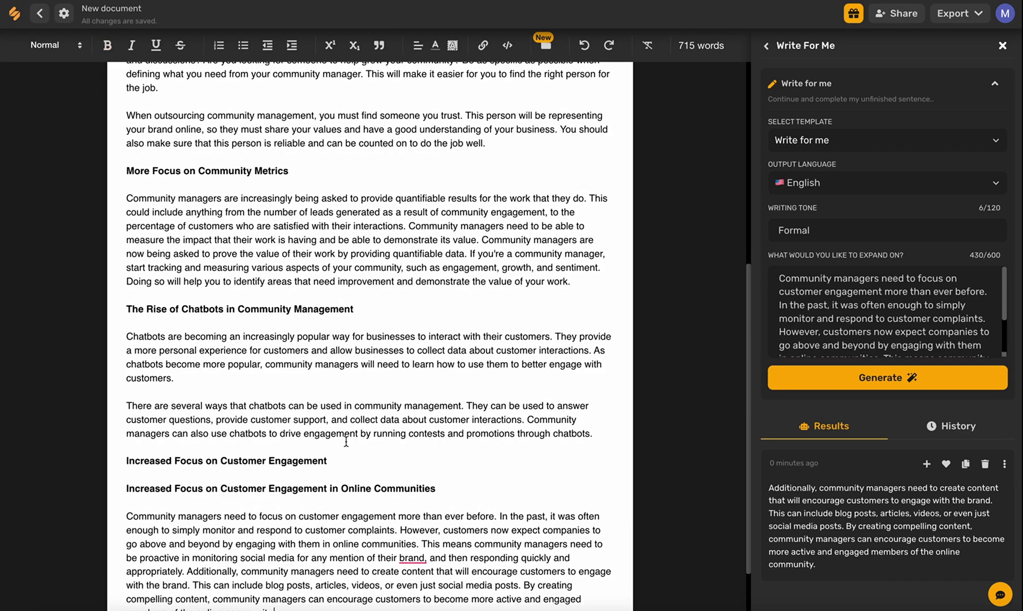
left_click_drag(328, 460, 127, 461)
key("BackSpace")
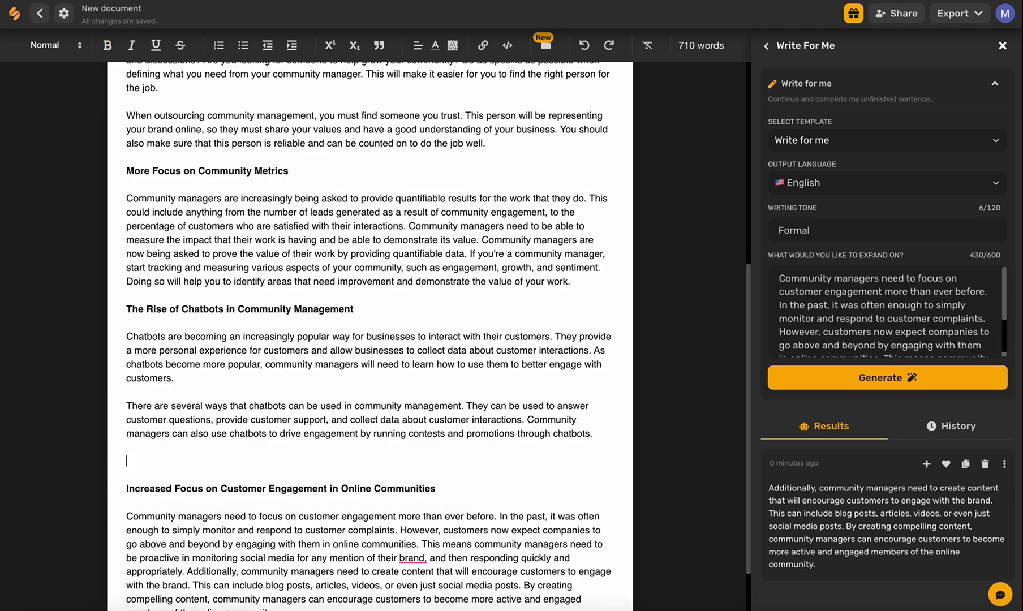
key("BackSpace")
- Add an empty line after the engagement section's last paragraph
scroll(262, 543, "up", 7)
left_click(285, 533)
key("Return")
key("Return")
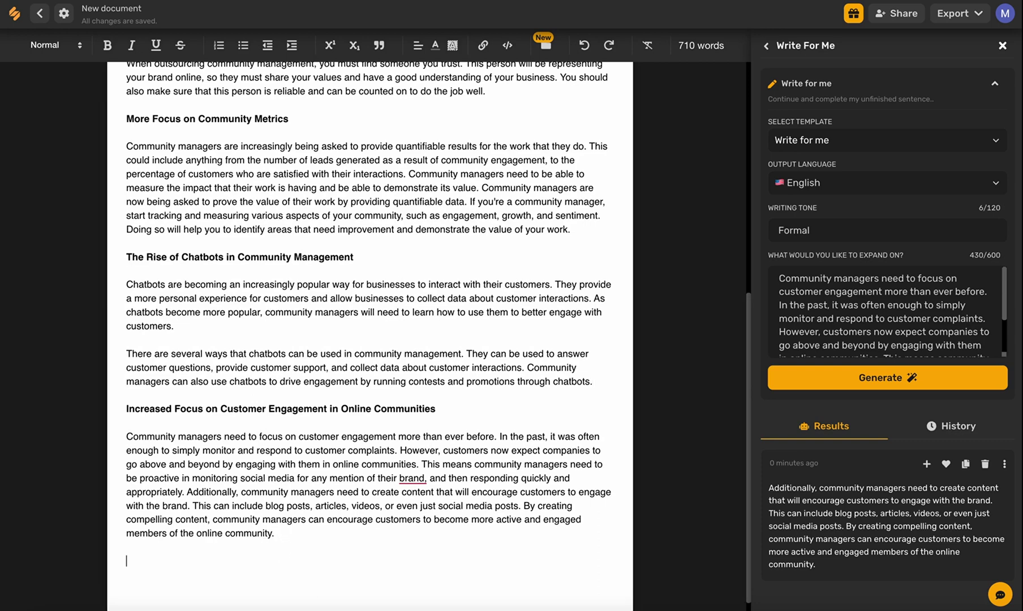
- Generate conclusion drafts with the '5. Blog conclusion paragraph' template, using the post title as input
left_click(995, 141)
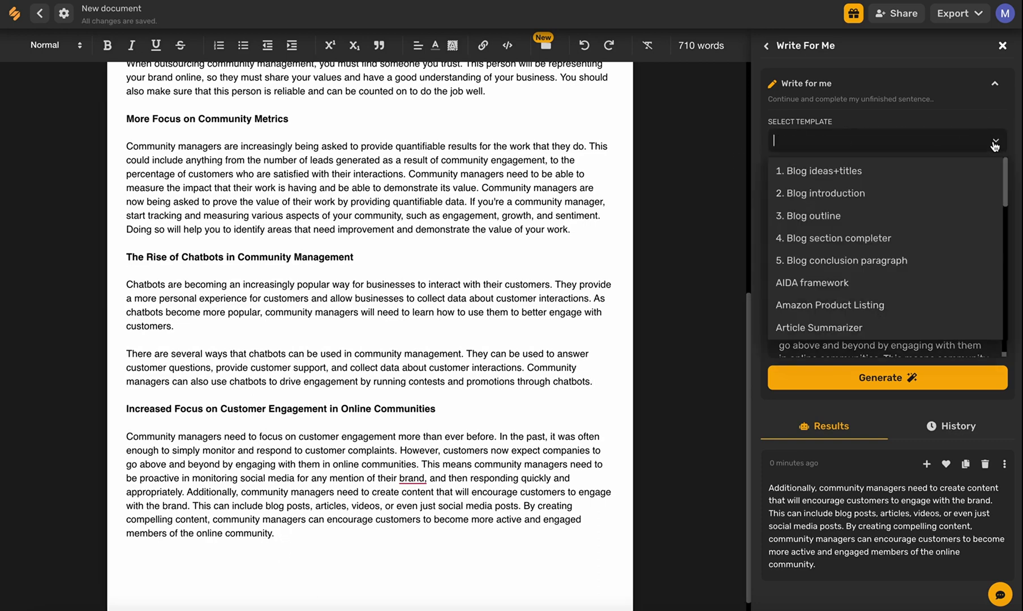
left_click(846, 261)
left_click(818, 232)
scroll(309, 213, "up", 10)
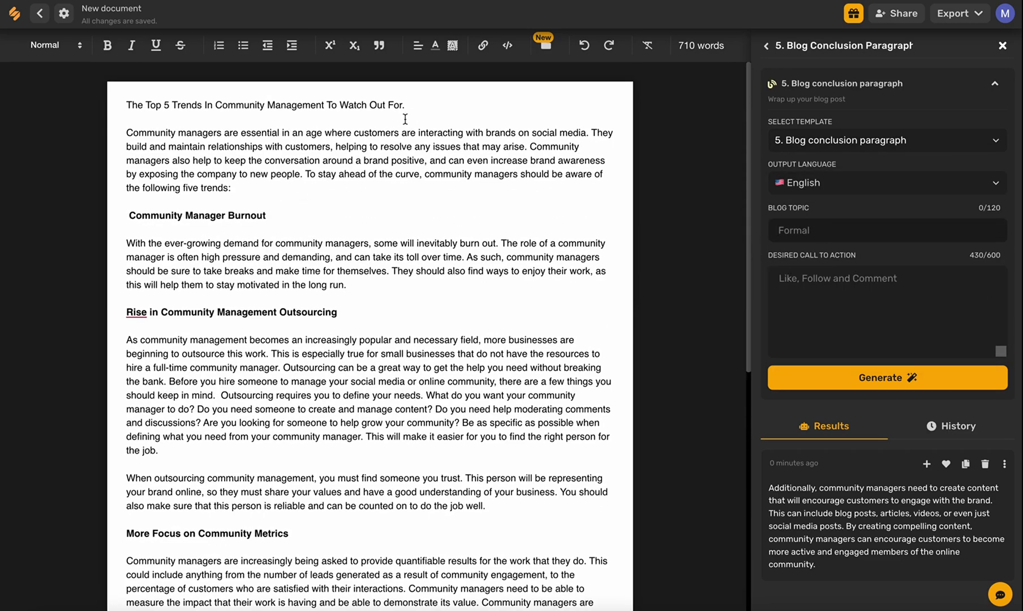
triple_click(418, 106)
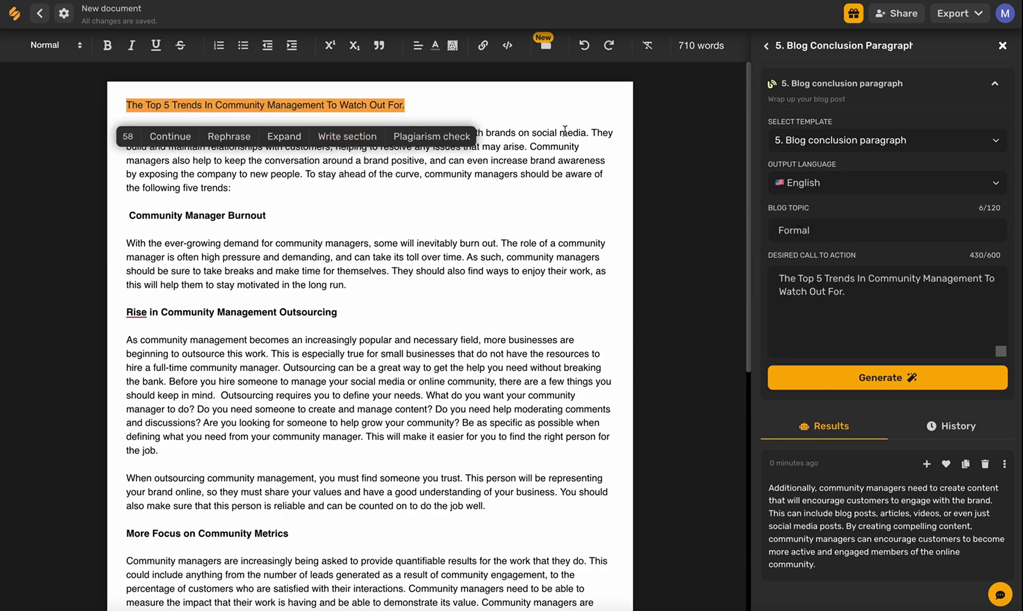
left_click(896, 385)
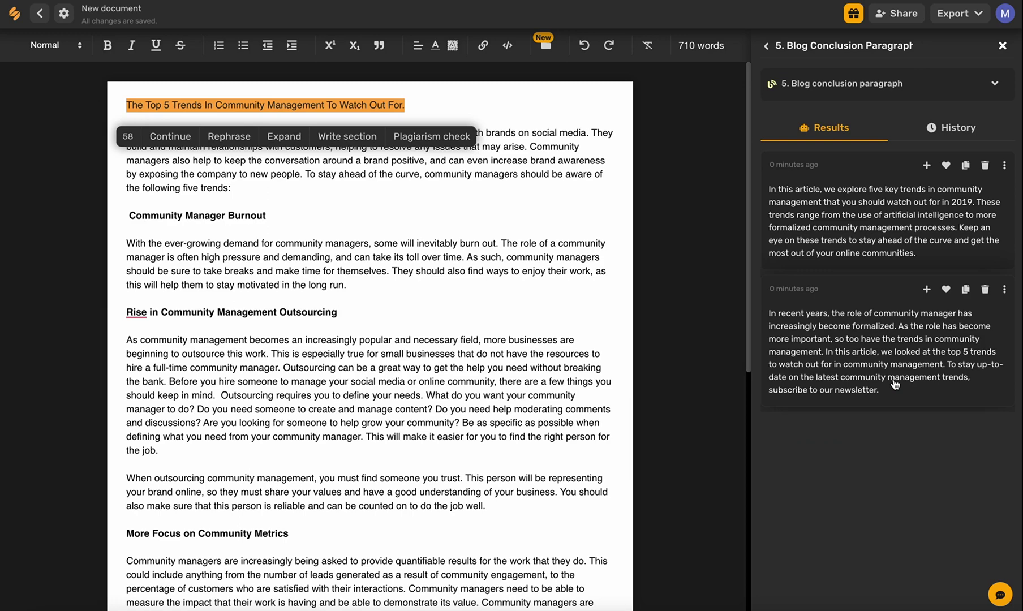
- Insert the second conclusion draft at the document's end and delete the two trailing blank lines
key("ctrl+End")
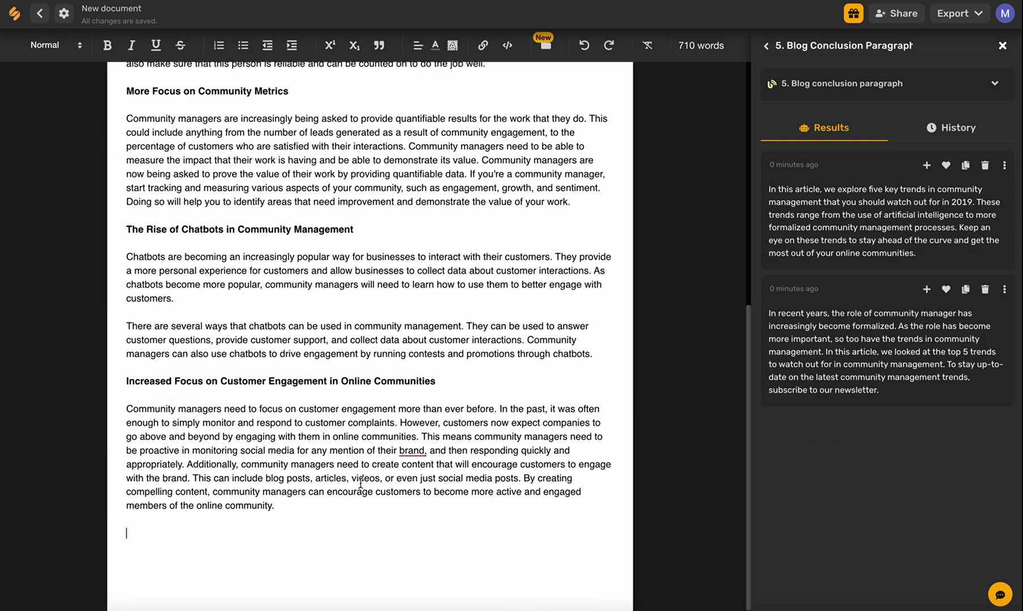
left_click(927, 290)
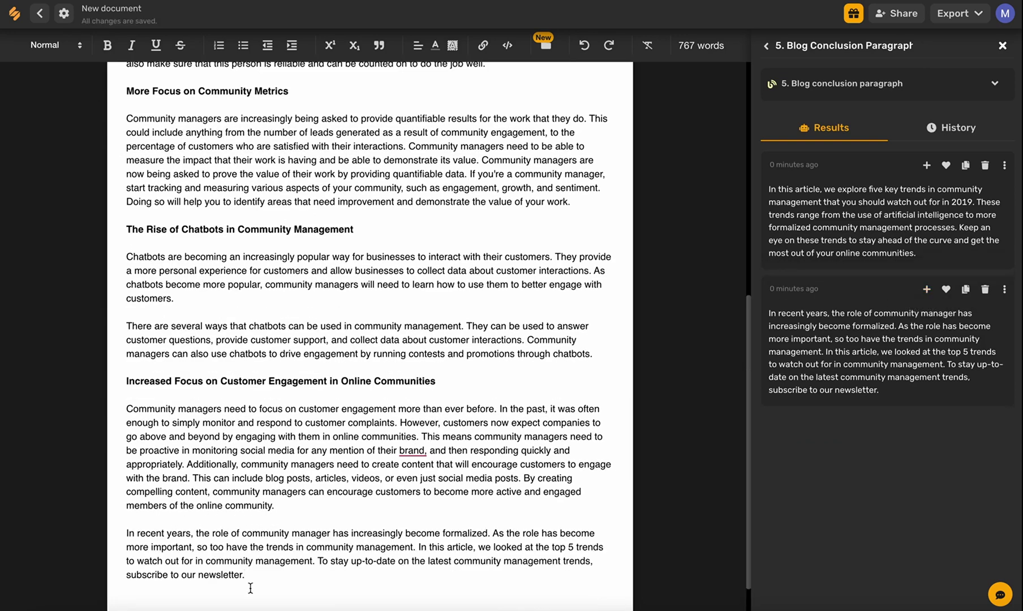
scroll(250, 557, "down", 1)
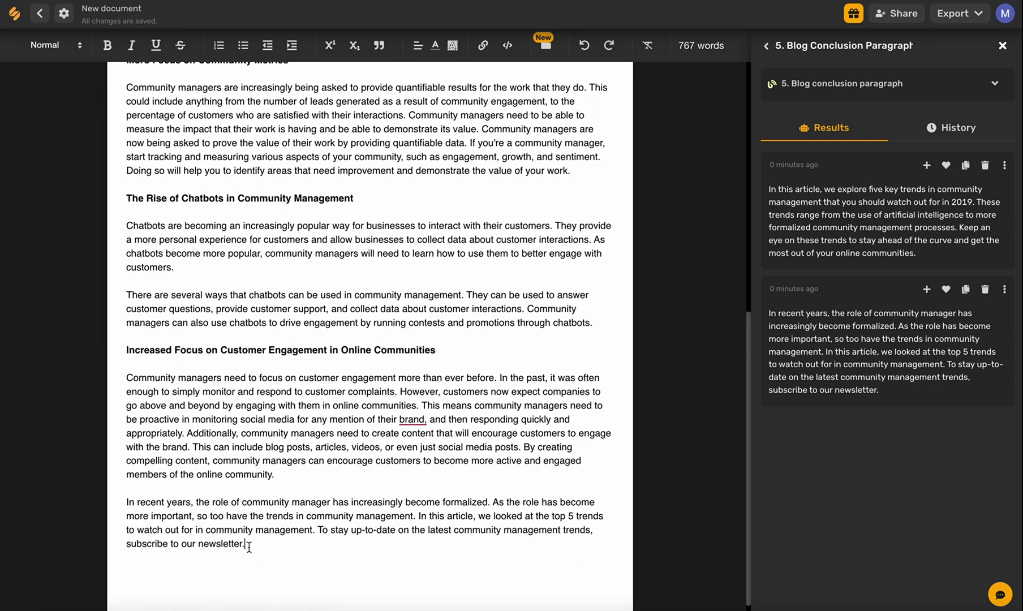
left_click(249, 547)
left_click(159, 592)
key("BackSpace")
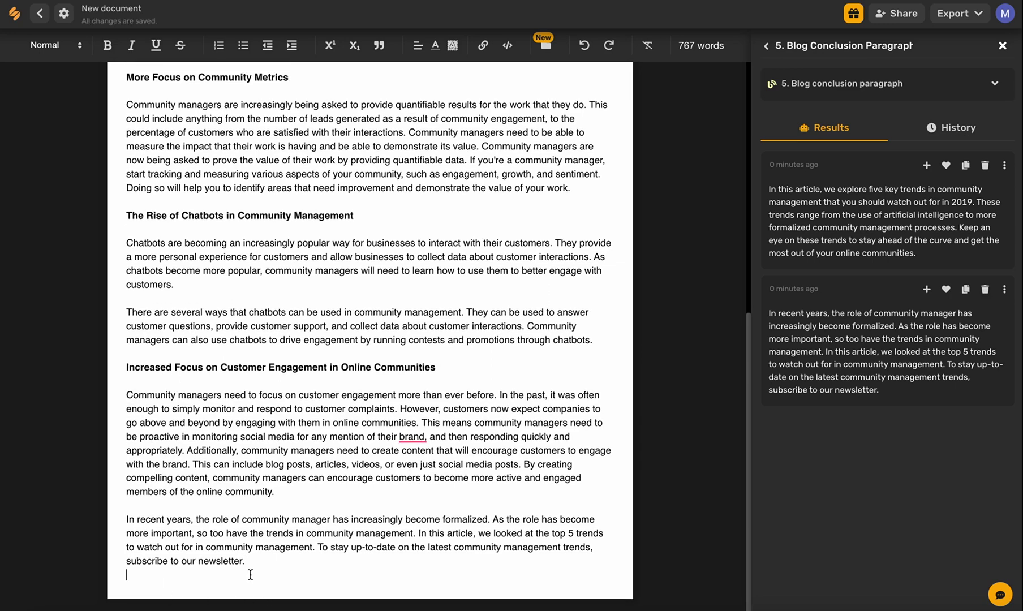
key("BackSpace")
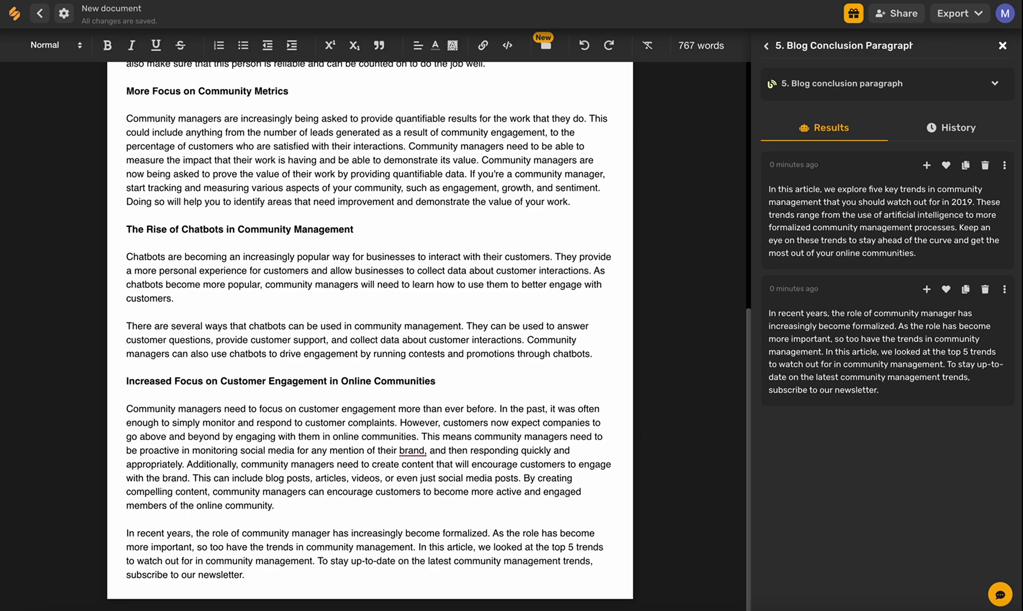
- Delete the leading space before the Community Manager Burnout heading, then bring up the media library
key("ctrl+Home")
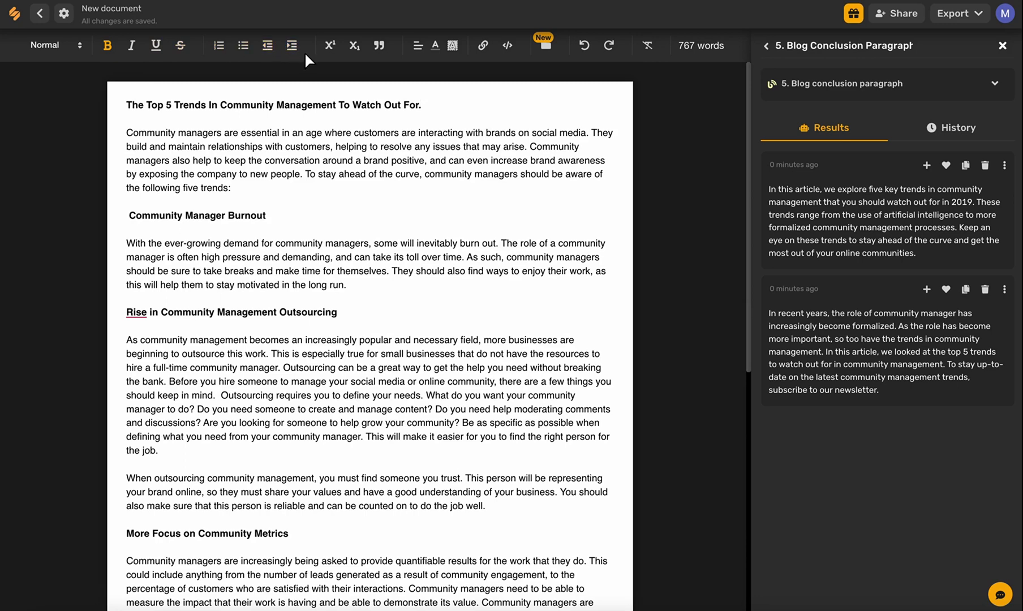
key("Down")
key("Down")
key("Delete")
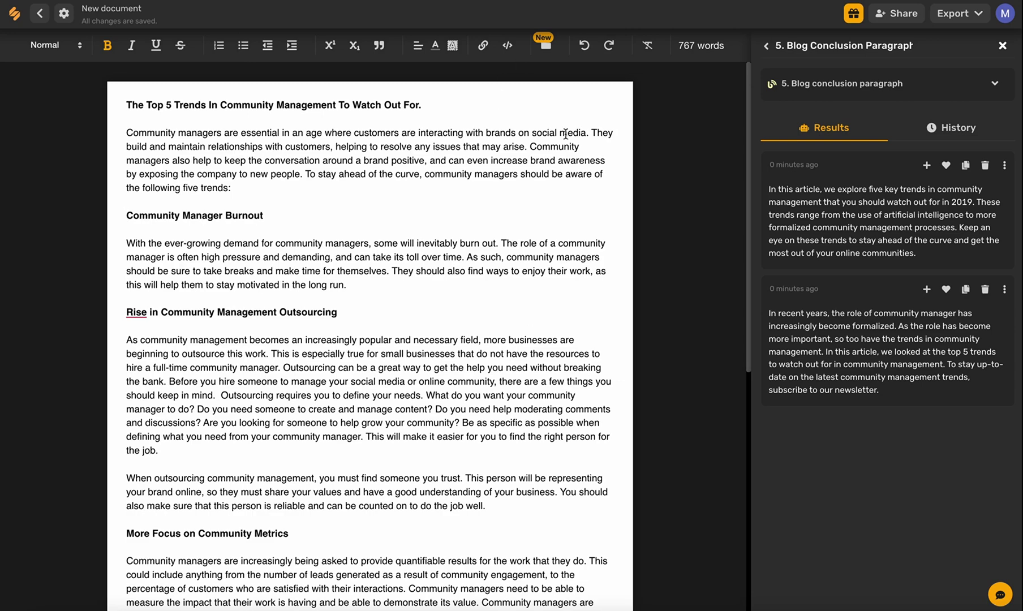
left_click(547, 47)
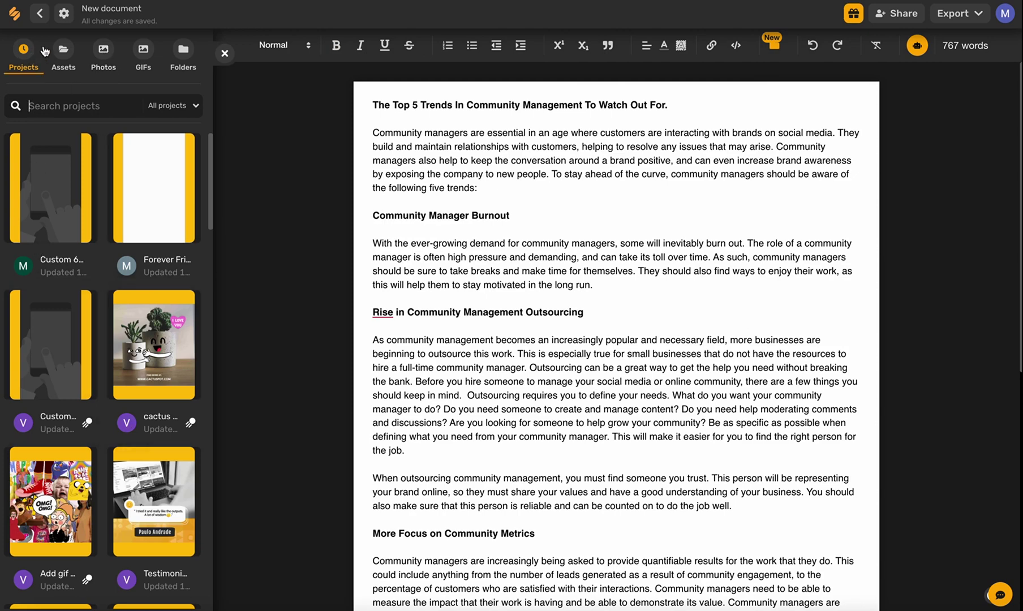
- Browse the Assets, Photos (with its source list) and GIFs tabs, then close the media library
left_click(63, 50)
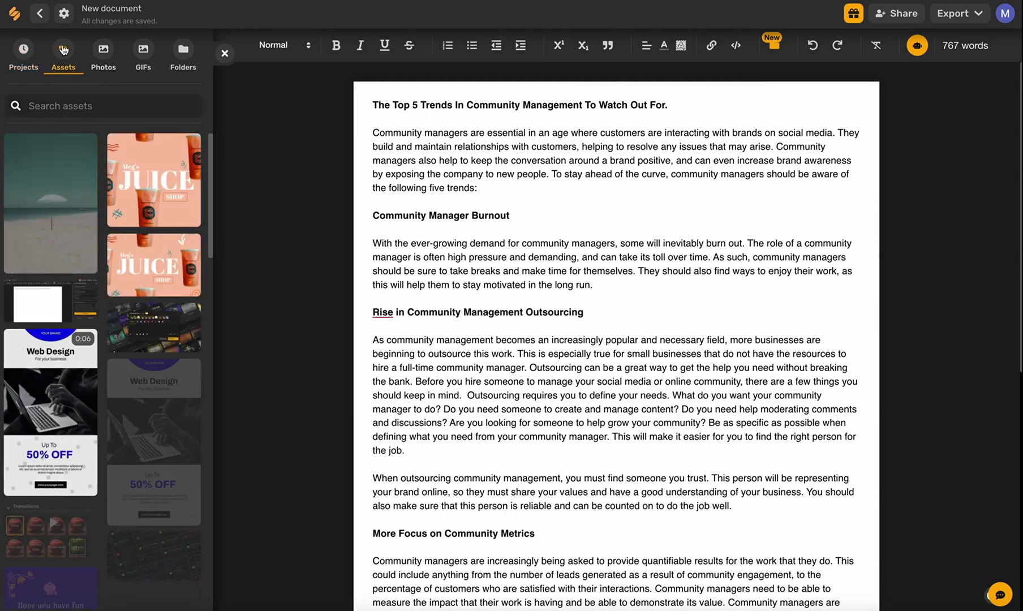
left_click(103, 50)
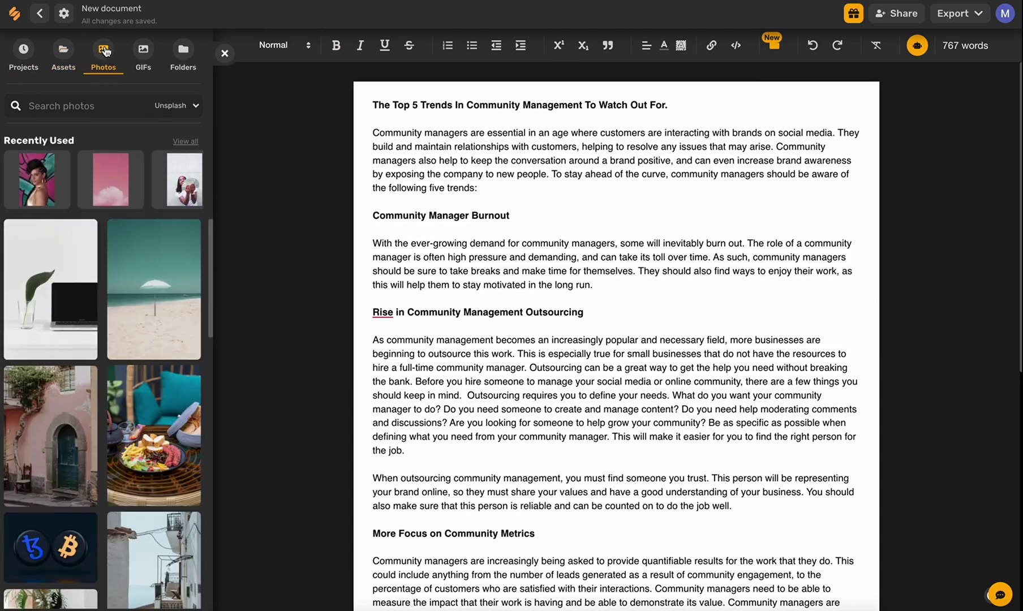
left_click(195, 106)
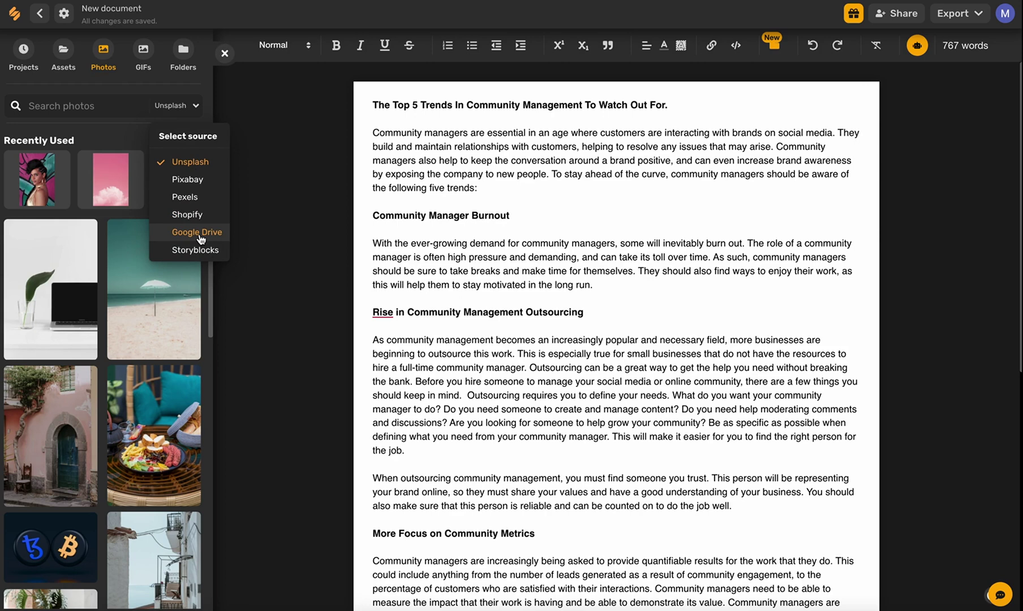
left_click(143, 60)
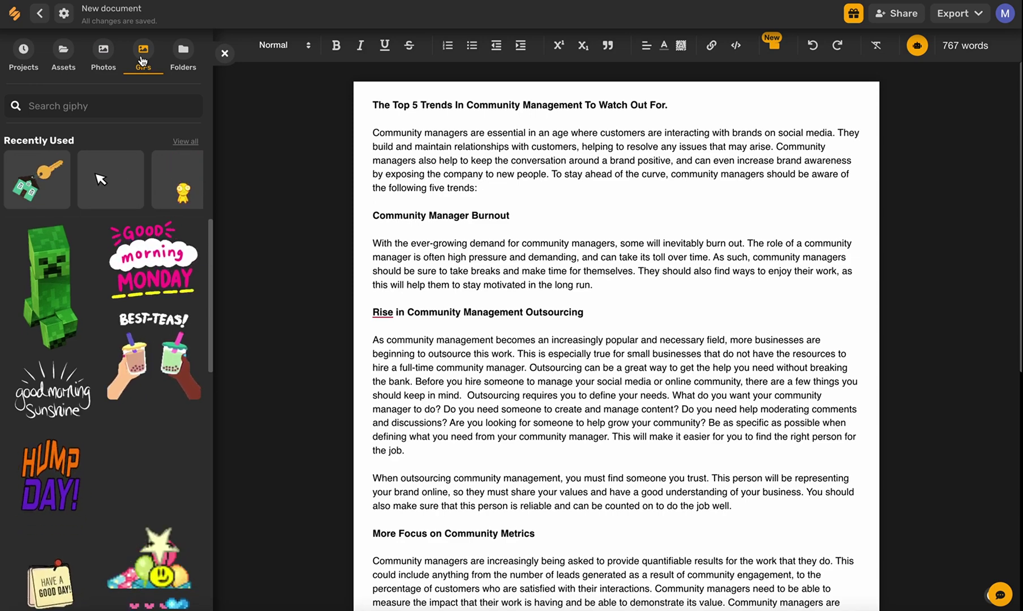
left_click(225, 54)
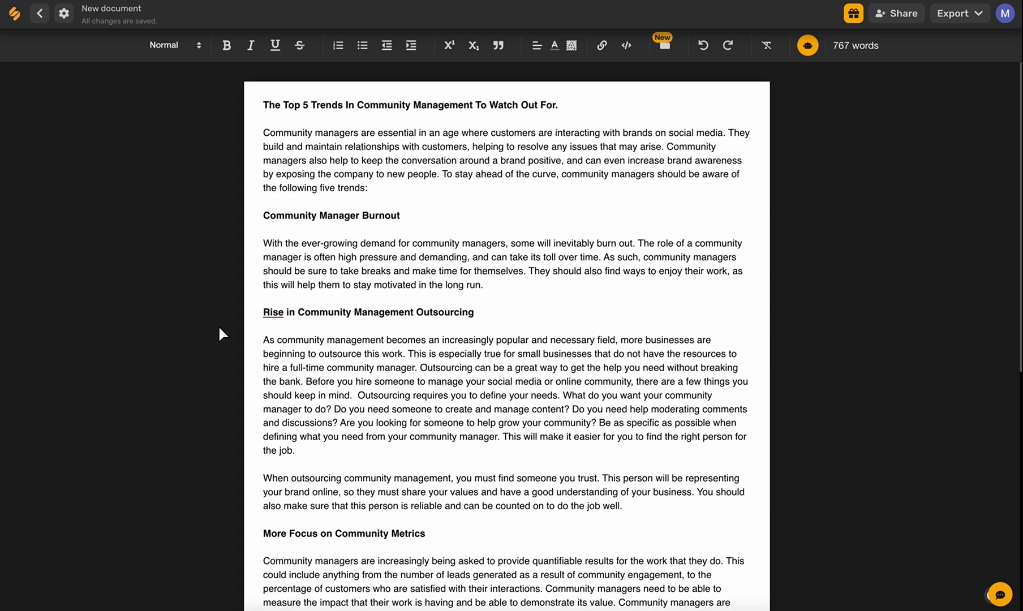
- Scroll through the finished blog post to the bottom and back to the top
scroll(314, 273, "down", 8)
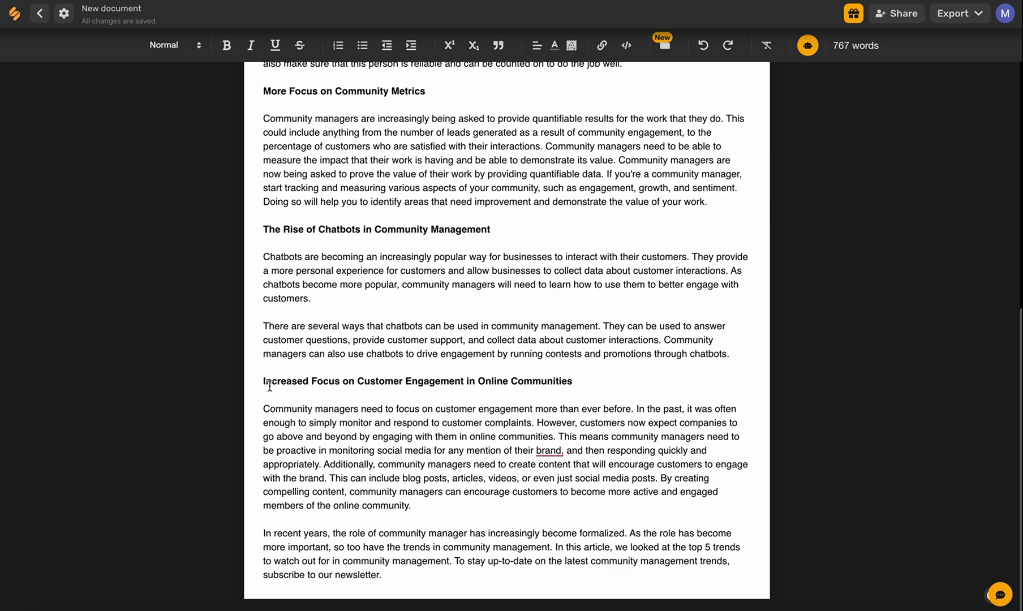
scroll(269, 386, "up", 8)
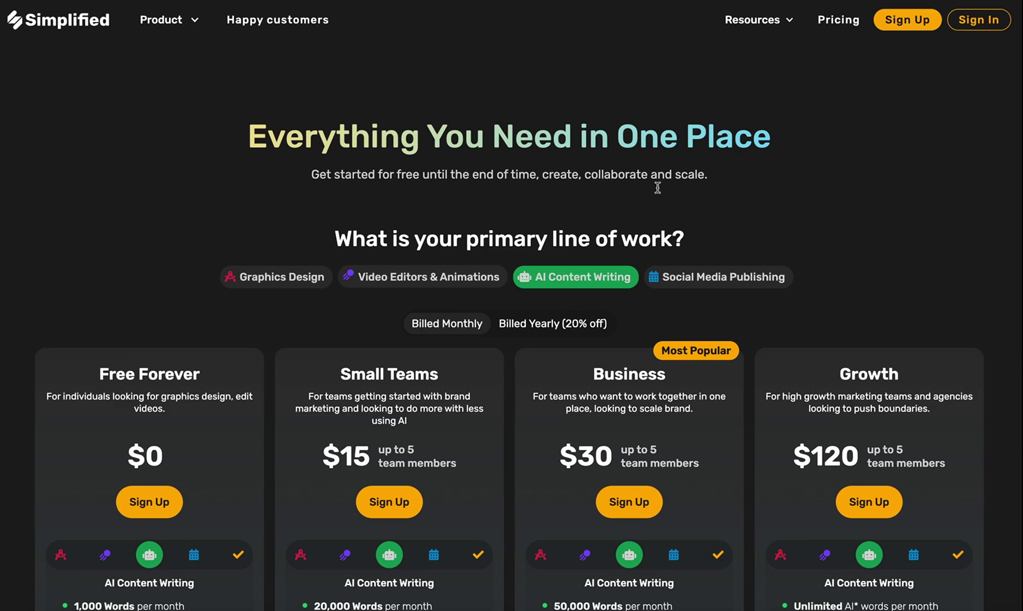
scroll(662, 218, "down", 1)
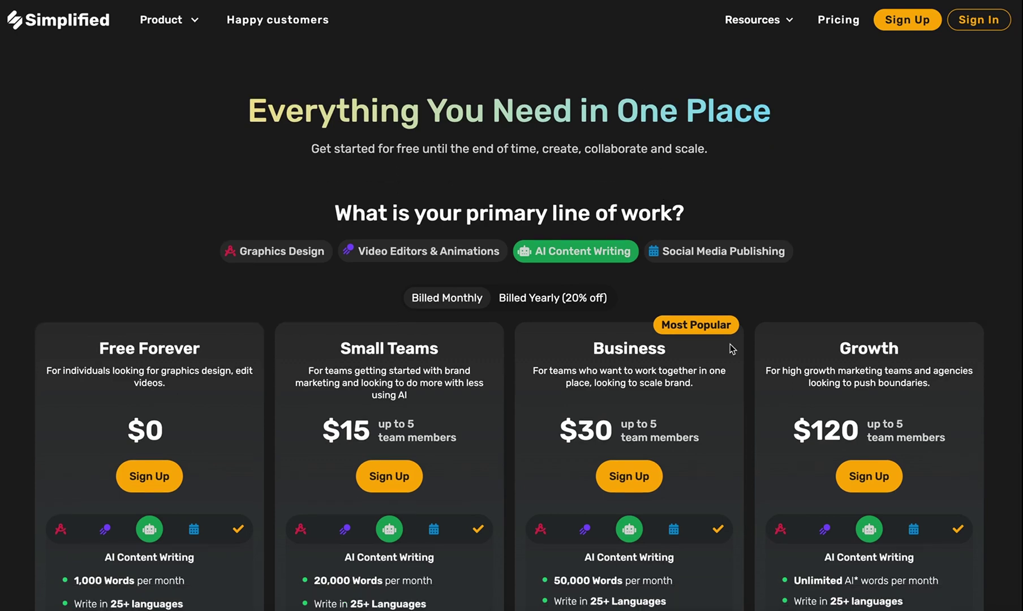
- Cycle the pricing cards through video, graphics and AI writing features, ending on Social Media Publishing
scroll(730, 346, "down", 4)
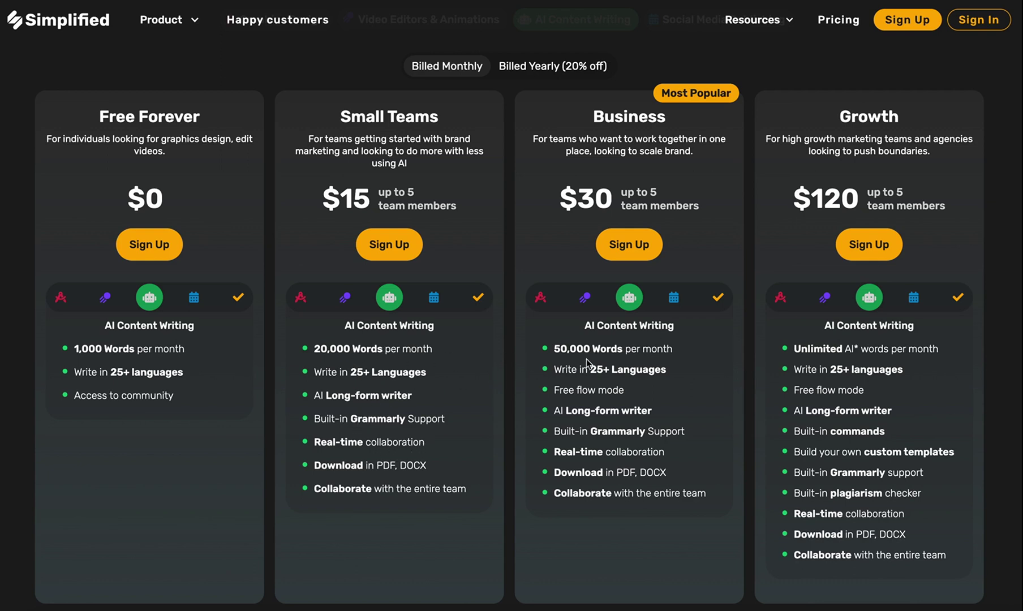
left_click(585, 298)
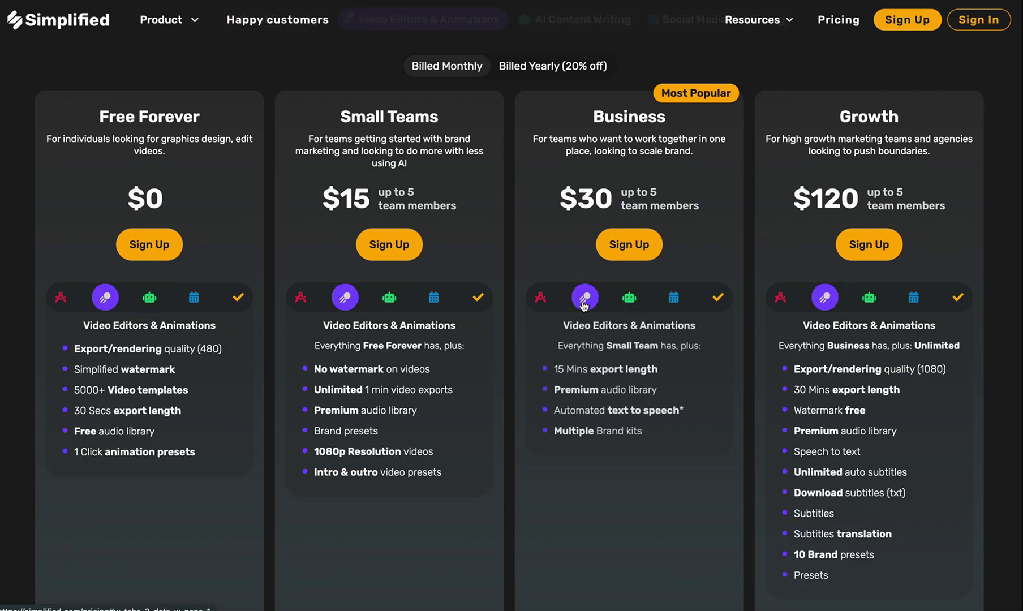
left_click(542, 299)
left_click(632, 302)
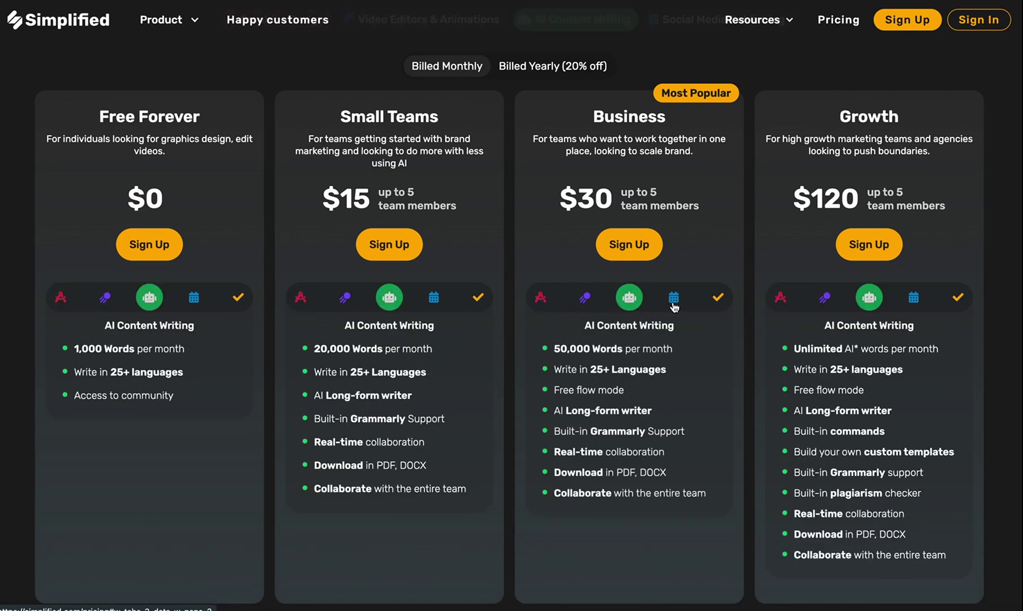
left_click(585, 298)
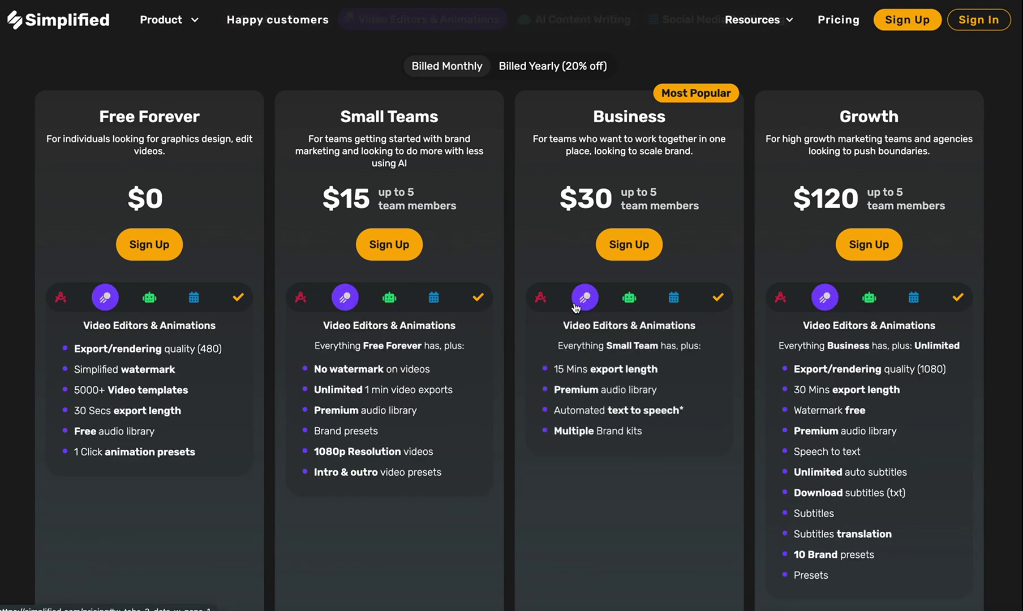
left_click(543, 301)
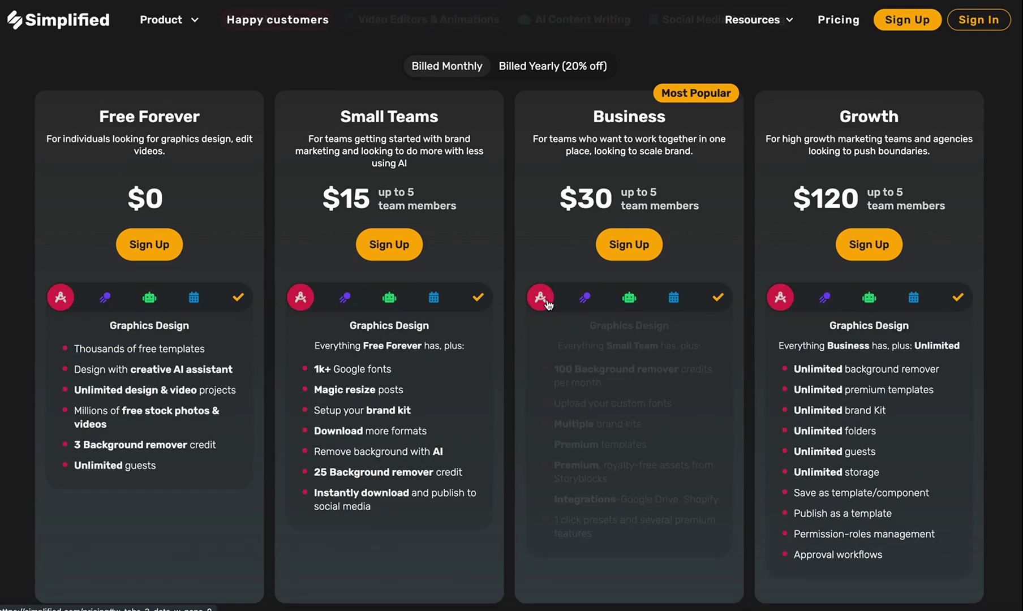
left_click(674, 298)
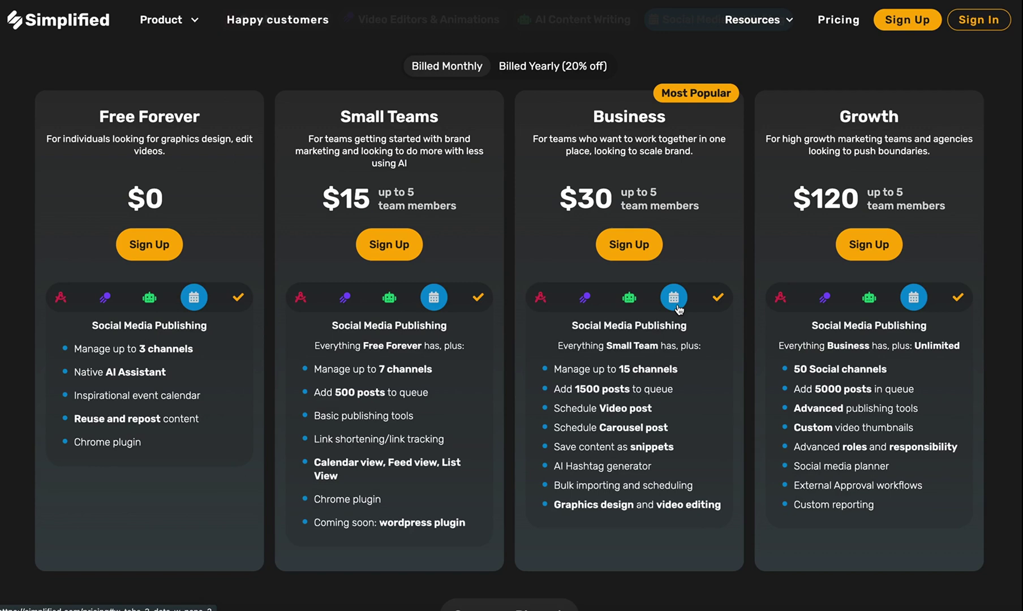